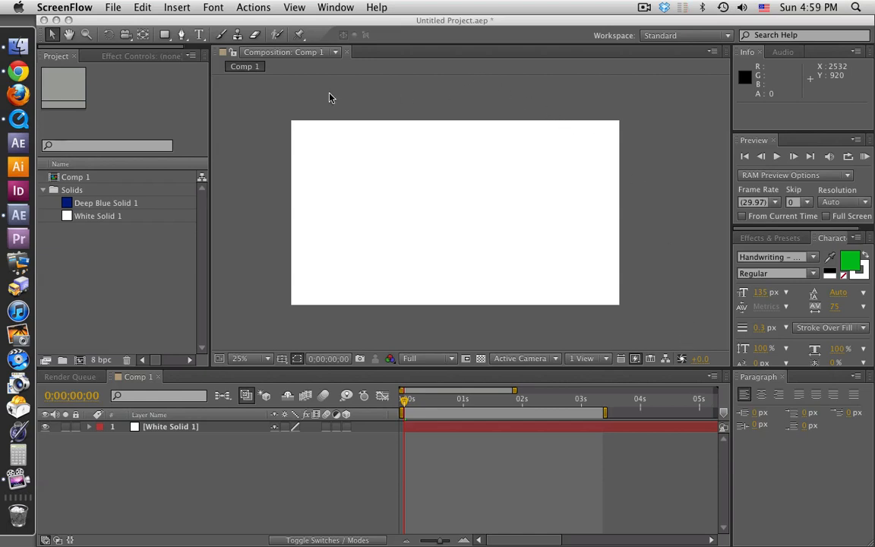
Create a text layer reading "text" in the upper part of the composition.
{"action": "left_click", "coordinate": [178, 36]}
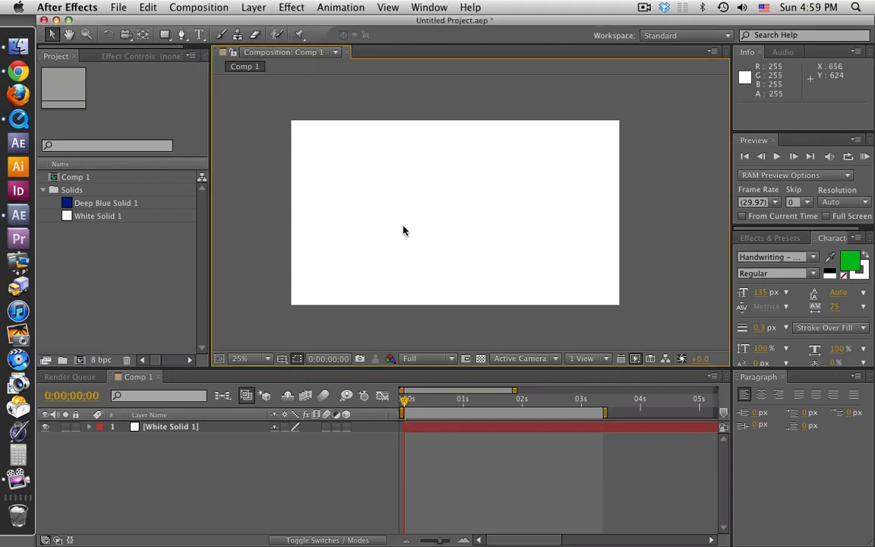
{"action": "left_click", "coordinate": [199, 35]}
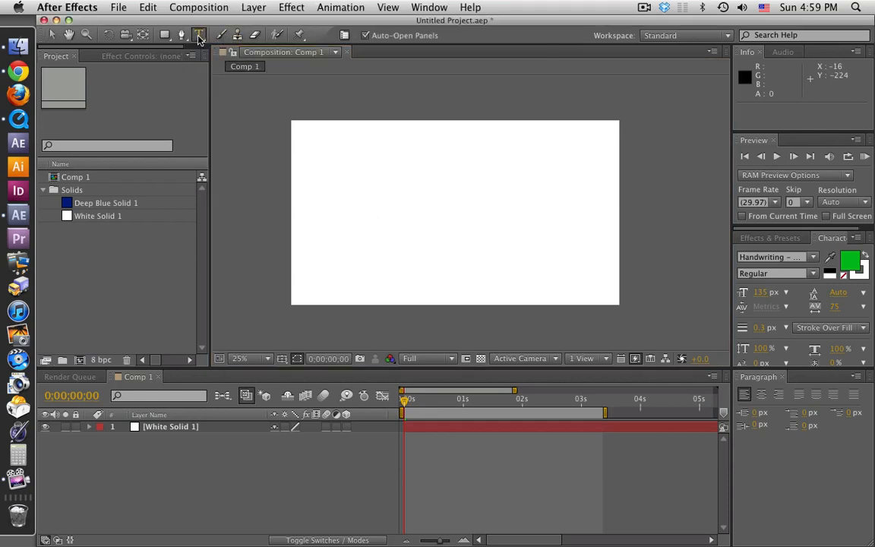
{"action": "left_click", "coordinate": [377, 189]}
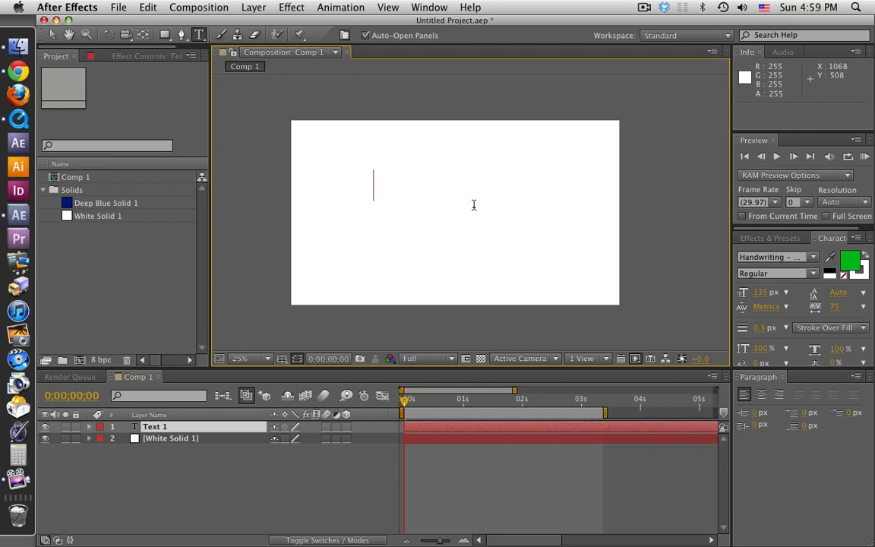
{"action": "type", "text": "text"}
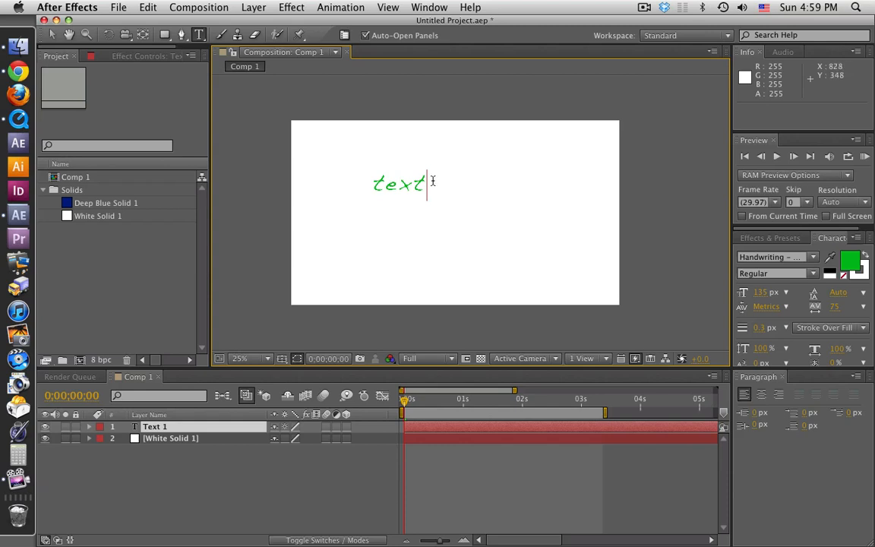
Set the text's font size to 317 px and move it near the middle of the composition.
{"action": "left_click_drag", "start_coordinate": [442, 177], "coordinate": [286, 156]}
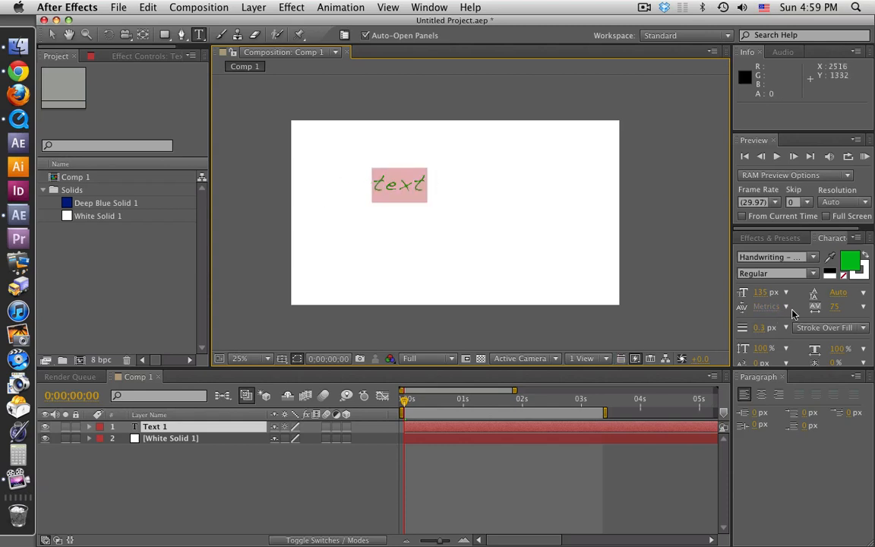
{"action": "left_click_drag", "start_coordinate": [761, 291], "coordinate": [873, 283]}
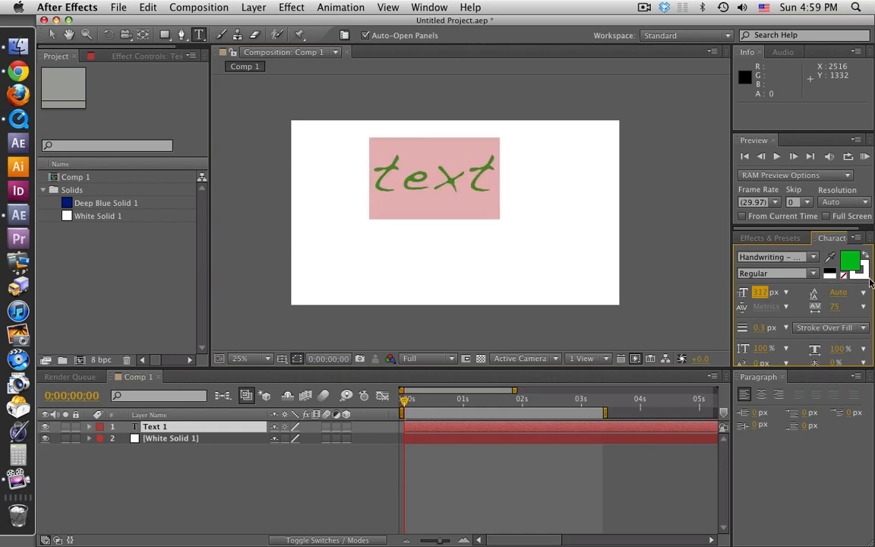
{"action": "left_click", "coordinate": [54, 35]}
{"action": "left_click_drag", "start_coordinate": [461, 196], "coordinate": [470, 218]}
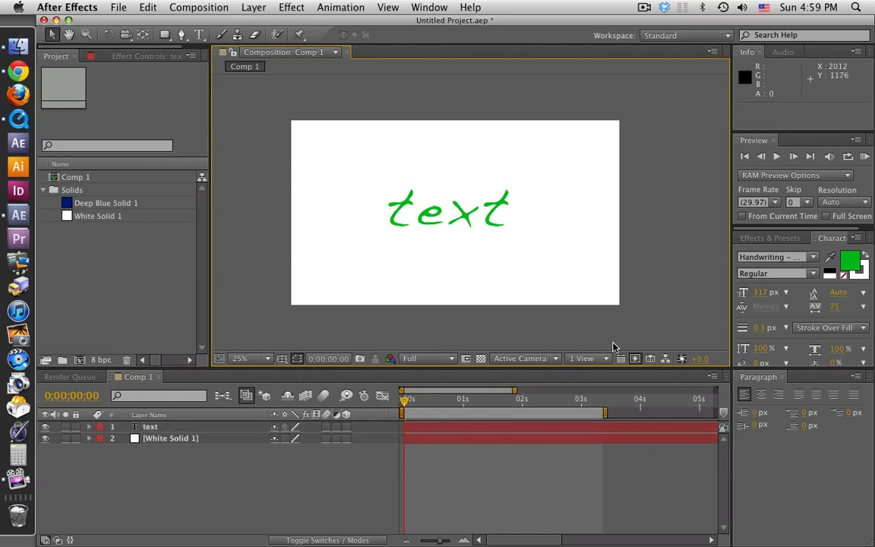
Start a Pen tool mask path on the text layer, tracing the first t's stem from just above its tip to the end of its foot.
{"action": "left_click", "coordinate": [154, 428]}
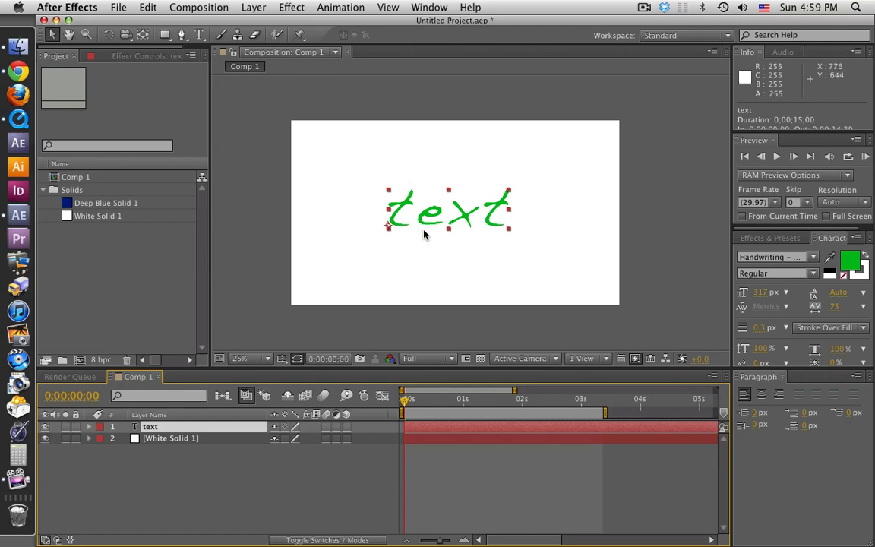
{"action": "key", "text": "period"}
{"action": "key", "text": "space"}
{"action": "left_click_drag", "start_coordinate": [400, 234], "coordinate": [452, 238]}
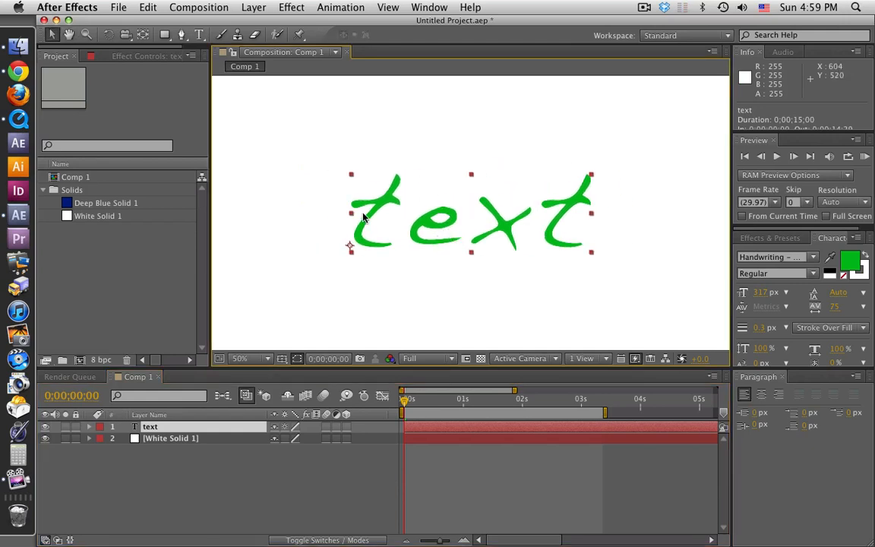
{"action": "left_click", "coordinate": [167, 426]}
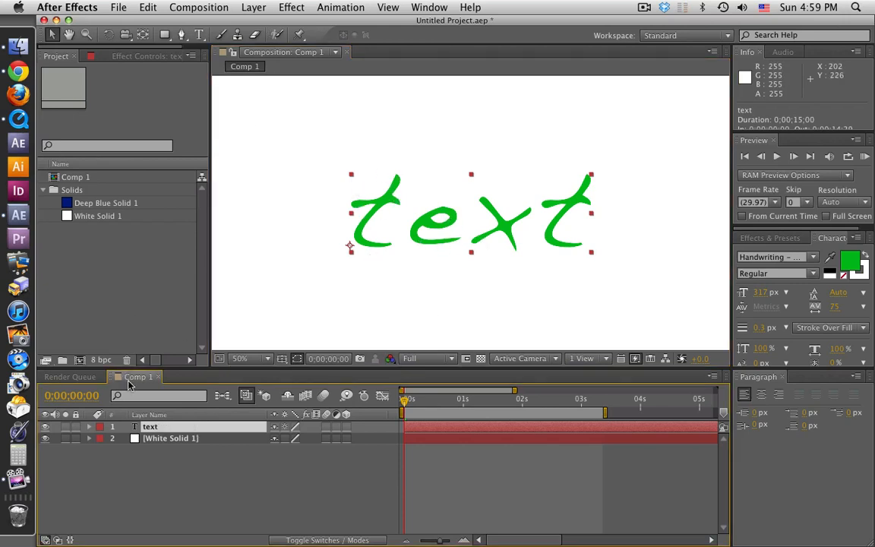
{"action": "left_click", "coordinate": [181, 34]}
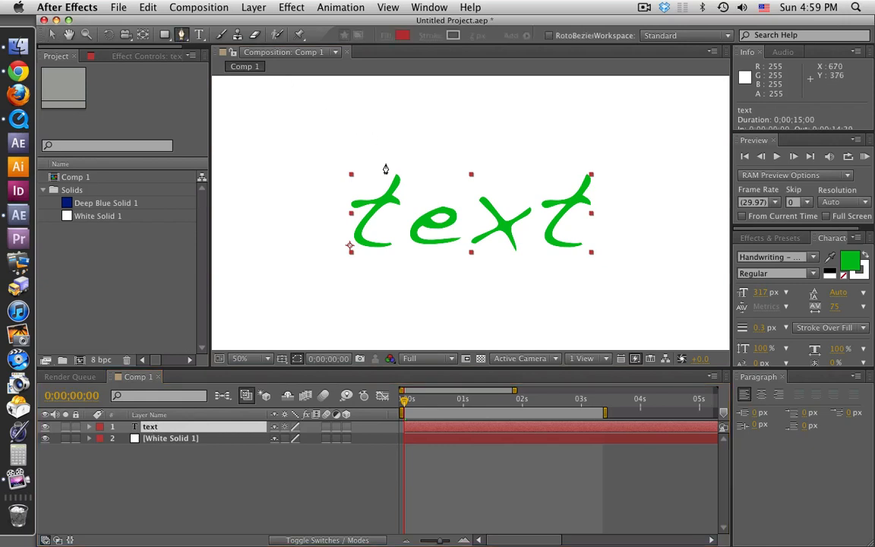
{"action": "left_click_drag", "start_coordinate": [390, 161], "coordinate": [376, 209]}
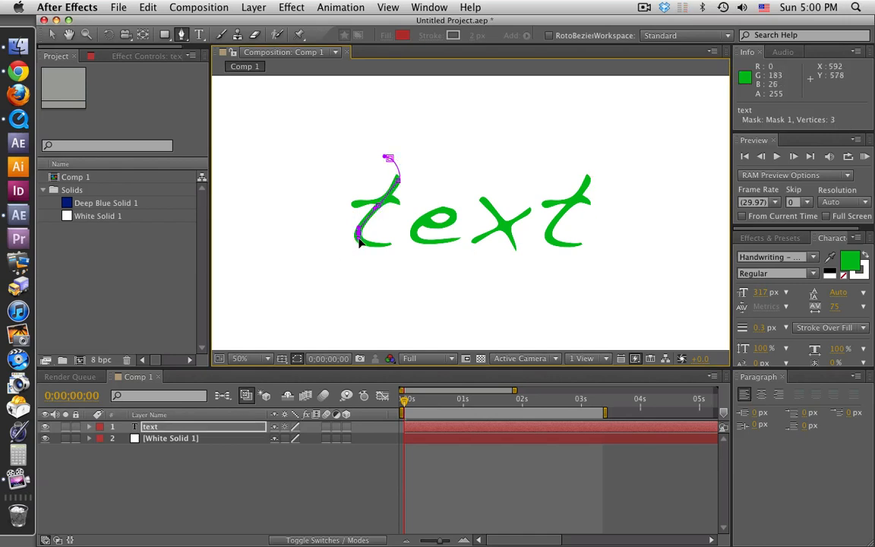
{"action": "left_click_drag", "start_coordinate": [389, 246], "coordinate": [391, 251]}
{"action": "left_click", "coordinate": [397, 244]}
Extend the mask path outside the first t, passing below the letter and around its left side up to crossbar height.
{"action": "left_click", "coordinate": [390, 274]}
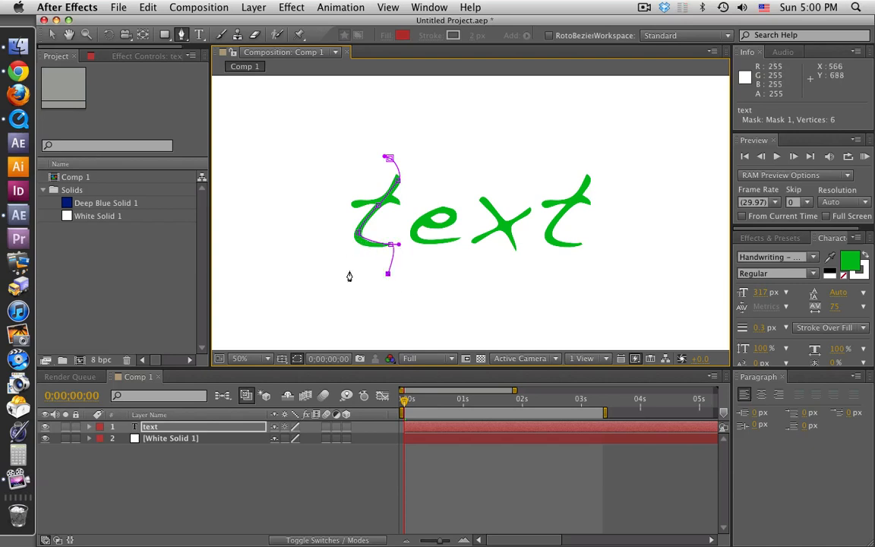
{"action": "left_click", "coordinate": [348, 270]}
{"action": "left_click", "coordinate": [324, 240]}
{"action": "left_click", "coordinate": [329, 207]}
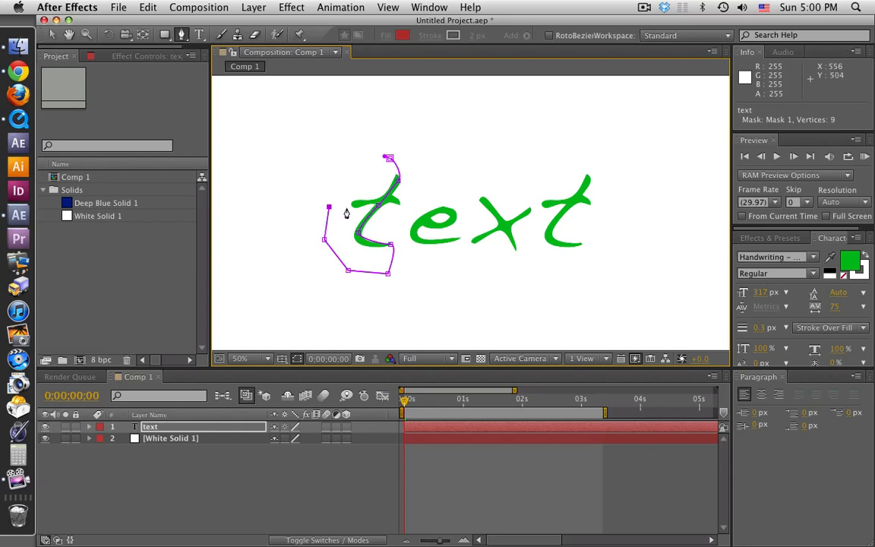
Trace the first t's crossbar from left to right with the mask path, undoing misplaced points on the existing stem path.
{"action": "left_click", "coordinate": [395, 204]}
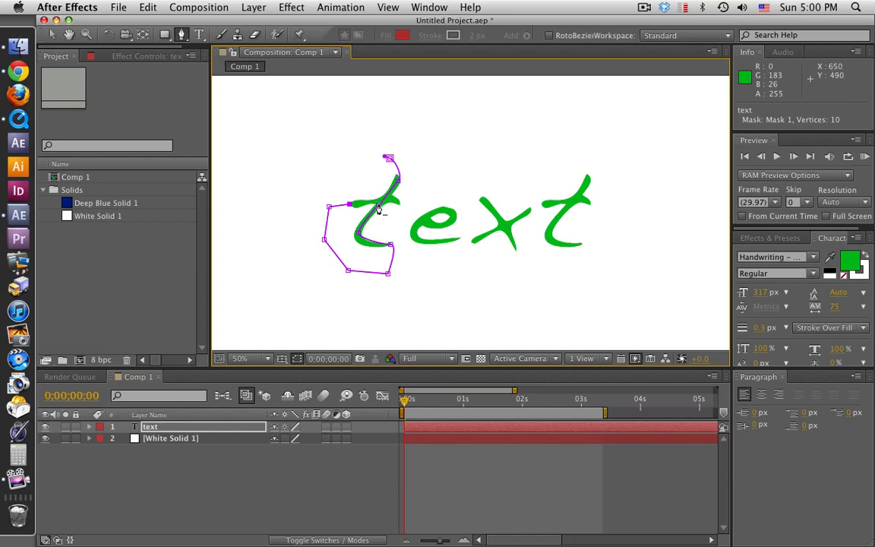
{"action": "left_click", "coordinate": [380, 208]}
{"action": "key", "text": "super+z"}
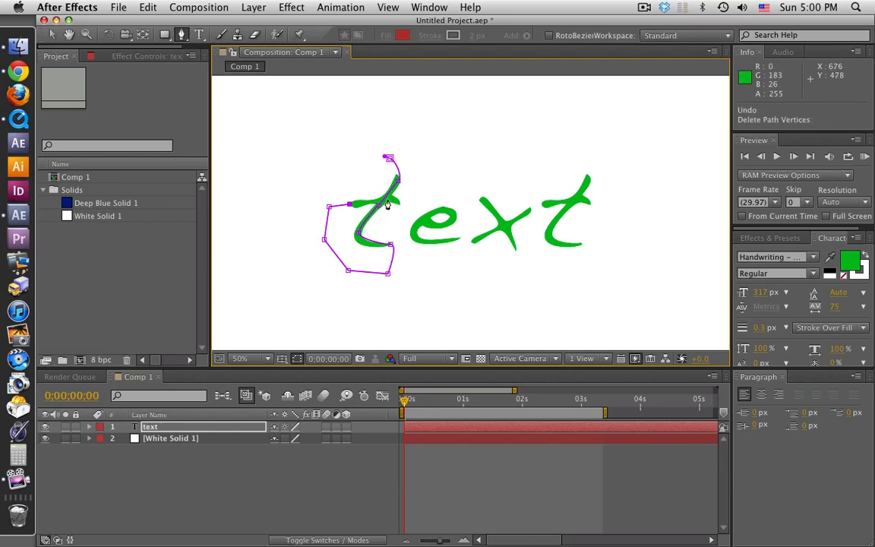
{"action": "left_click", "coordinate": [388, 204]}
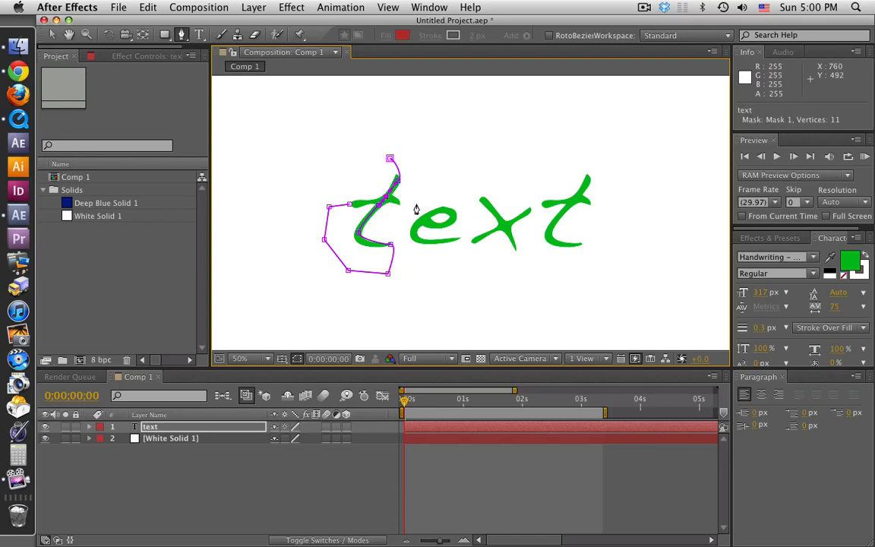
{"action": "key", "text": "super+z"}
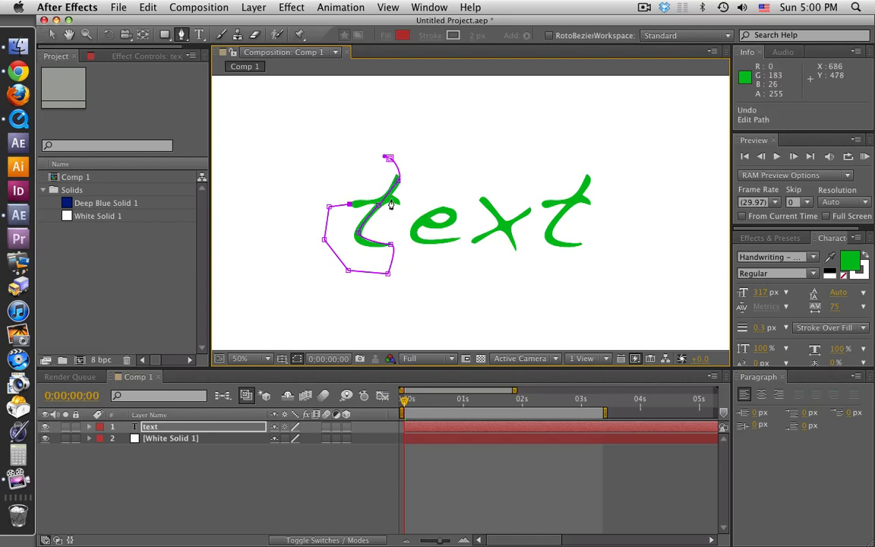
{"action": "left_click", "coordinate": [392, 203]}
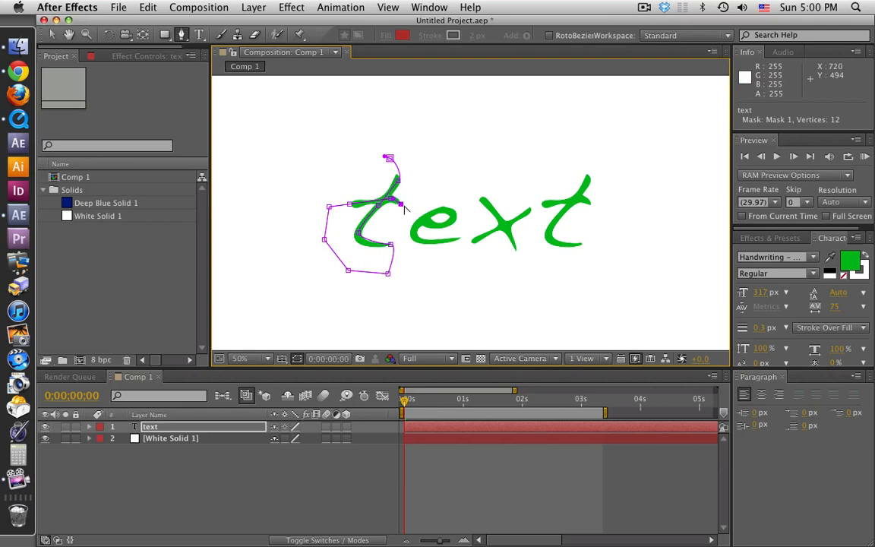
Continue the mask path into the e, tracing its upper loop and the lower curve to the end of its tail.
{"action": "left_click", "coordinate": [422, 218]}
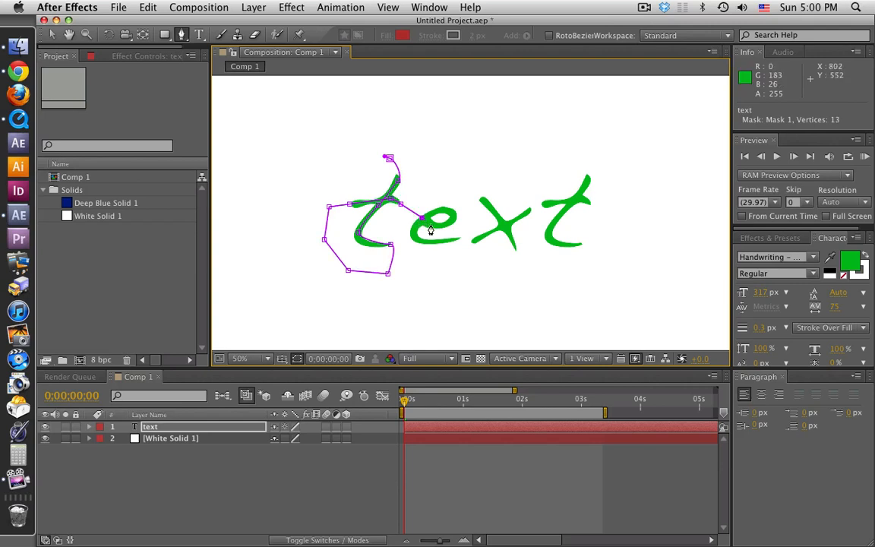
{"action": "left_click", "coordinate": [431, 225]}
{"action": "left_click", "coordinate": [447, 224]}
{"action": "left_click", "coordinate": [442, 207]}
{"action": "left_click", "coordinate": [419, 222]}
{"action": "key", "text": "super+z"}
{"action": "key", "text": "super+z"}
{"action": "left_click", "coordinate": [415, 227]}
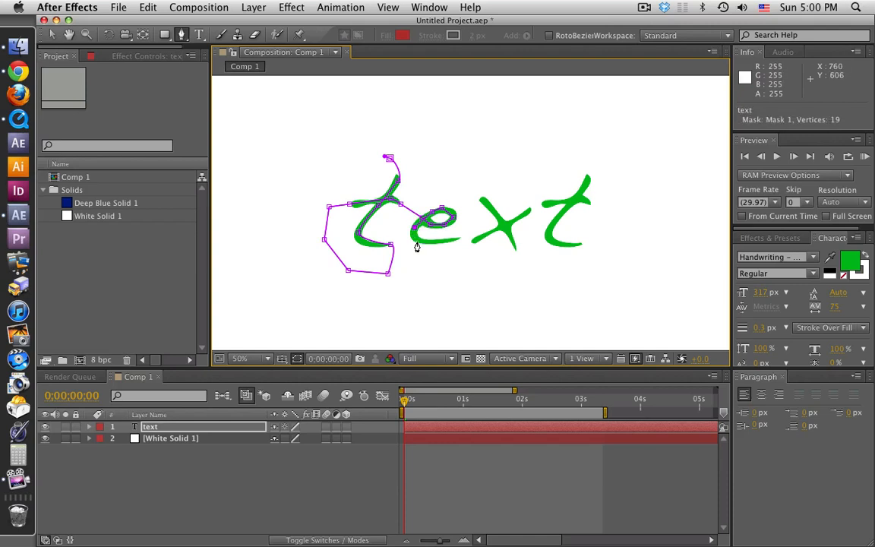
{"action": "left_click", "coordinate": [429, 243]}
{"action": "left_click", "coordinate": [444, 245]}
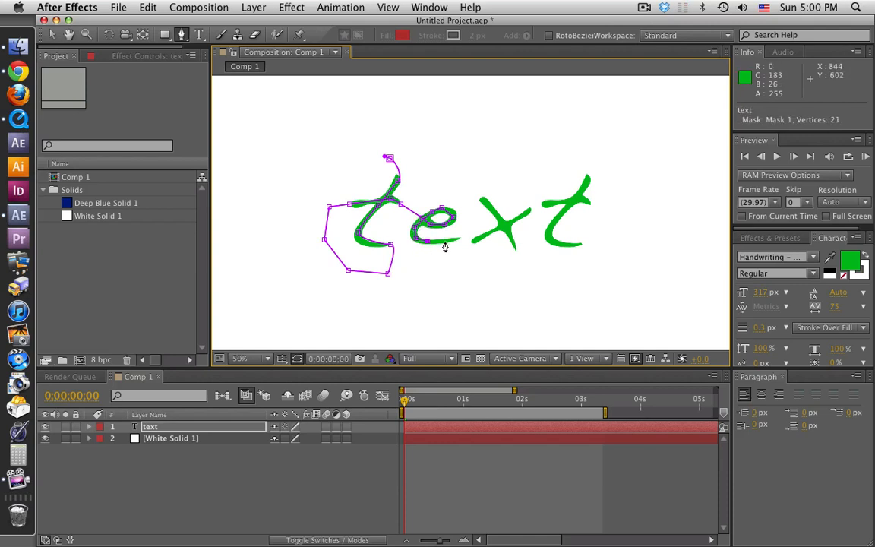
{"action": "left_click", "coordinate": [454, 243]}
{"action": "left_click", "coordinate": [459, 241]}
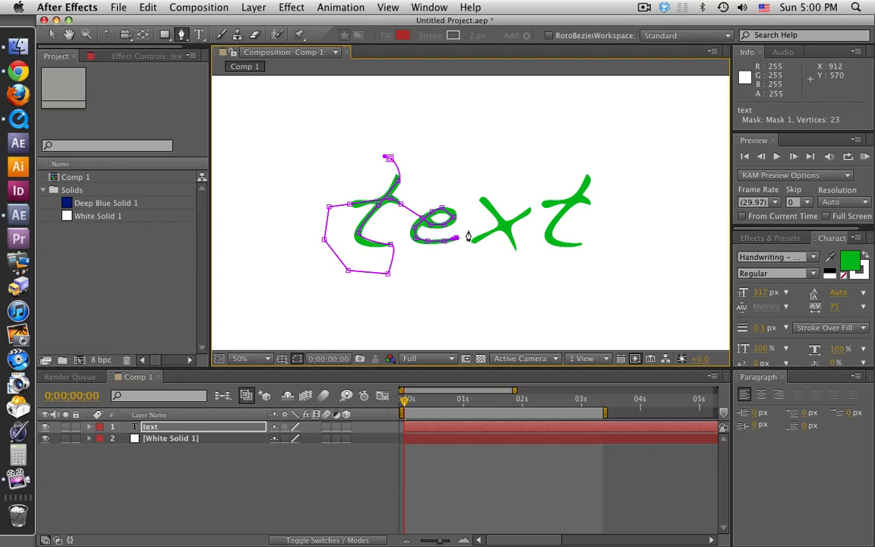
Lead the mask path up from the e and trace the x's diagonal from upper left to lower right.
{"action": "left_click", "coordinate": [466, 230]}
{"action": "left_click", "coordinate": [469, 197]}
{"action": "left_click", "coordinate": [479, 196]}
{"action": "left_click", "coordinate": [508, 228]}
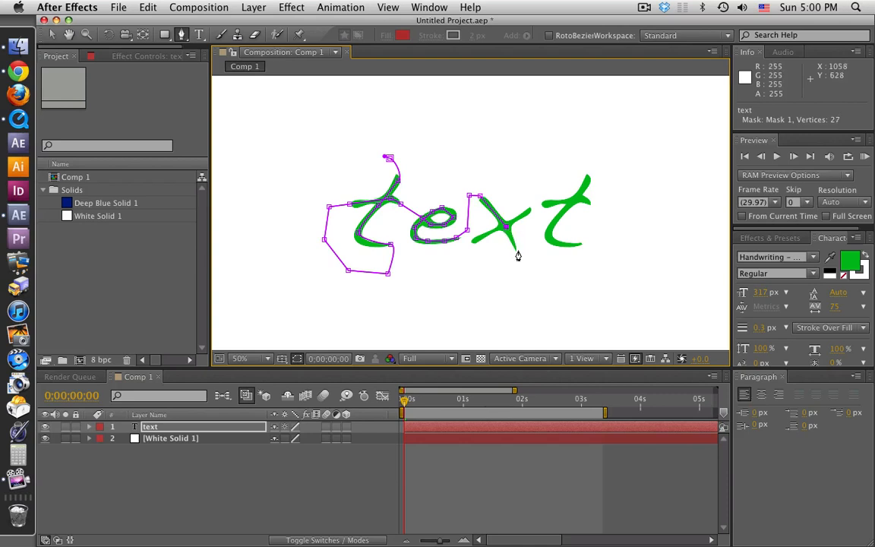
{"action": "left_click", "coordinate": [517, 255]}
Route the mask path around the x's right side and trace its other diagonal from upper right to lower left.
{"action": "left_click", "coordinate": [529, 258]}
{"action": "left_click", "coordinate": [529, 240]}
{"action": "left_click", "coordinate": [538, 215]}
{"action": "left_click", "coordinate": [517, 216]}
{"action": "left_click", "coordinate": [497, 227]}
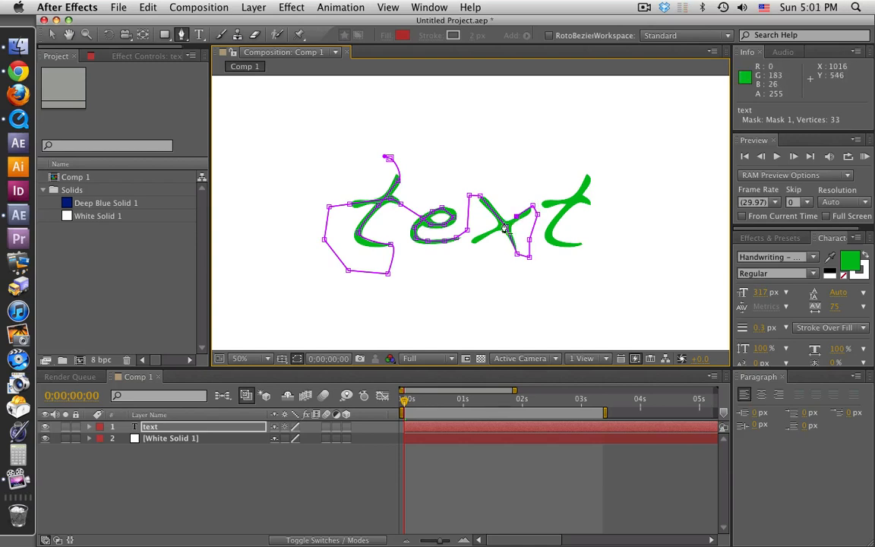
{"action": "left_click", "coordinate": [486, 242]}
{"action": "left_click", "coordinate": [472, 243]}
Carry the mask path from the x beneath and around the right side of the last t to just above its stem.
{"action": "left_click", "coordinate": [539, 281]}
{"action": "left_click", "coordinate": [609, 286]}
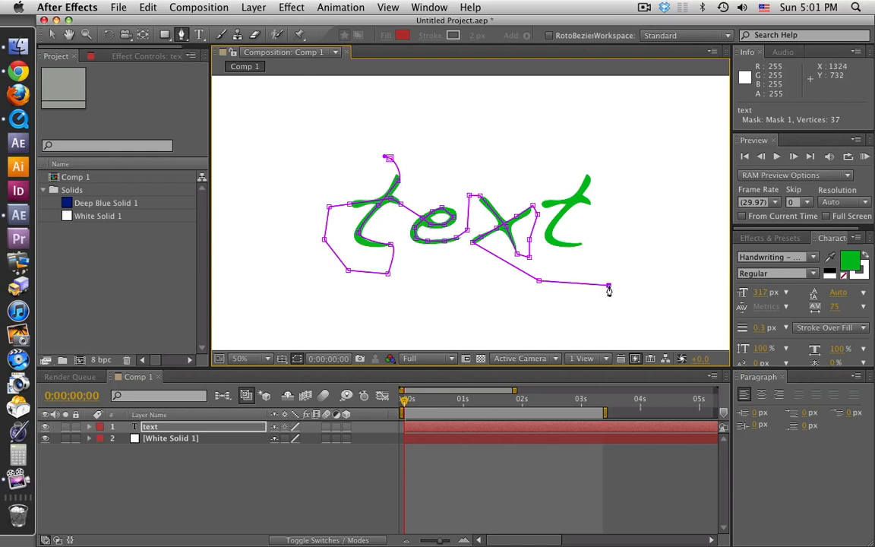
{"action": "left_click", "coordinate": [638, 220]}
{"action": "left_click", "coordinate": [616, 180]}
{"action": "left_click", "coordinate": [591, 166]}
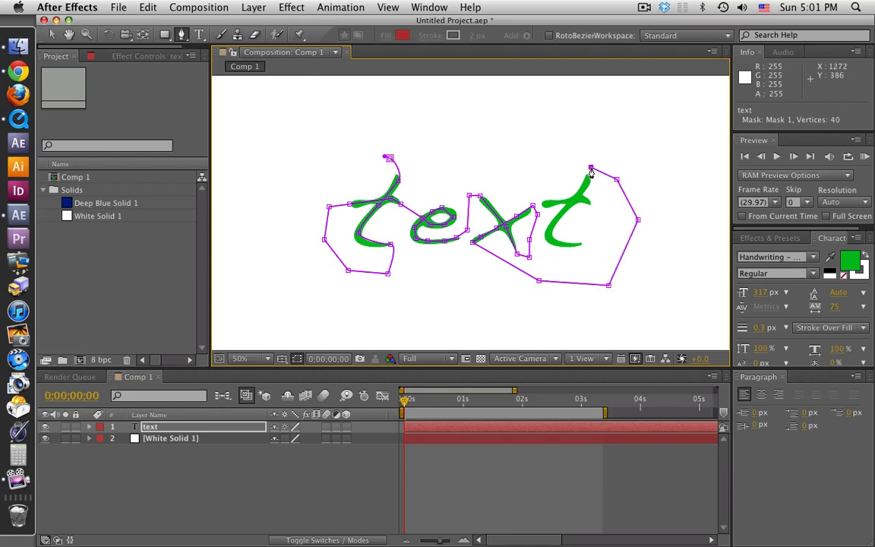
Trace the last t's stem downward and along its curved foot with the mask path.
{"action": "left_click", "coordinate": [576, 196]}
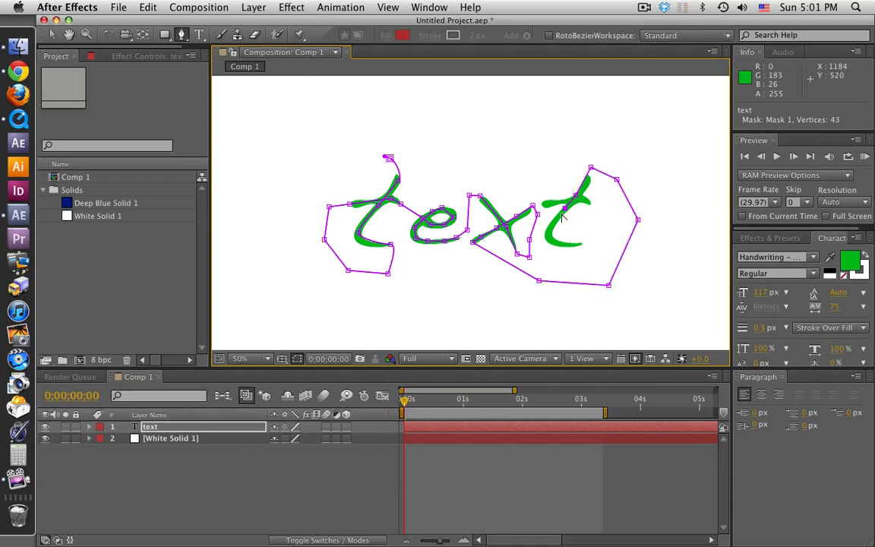
{"action": "left_click", "coordinate": [552, 219]}
{"action": "left_click", "coordinate": [548, 233]}
{"action": "left_click", "coordinate": [563, 243]}
{"action": "left_click", "coordinate": [579, 244]}
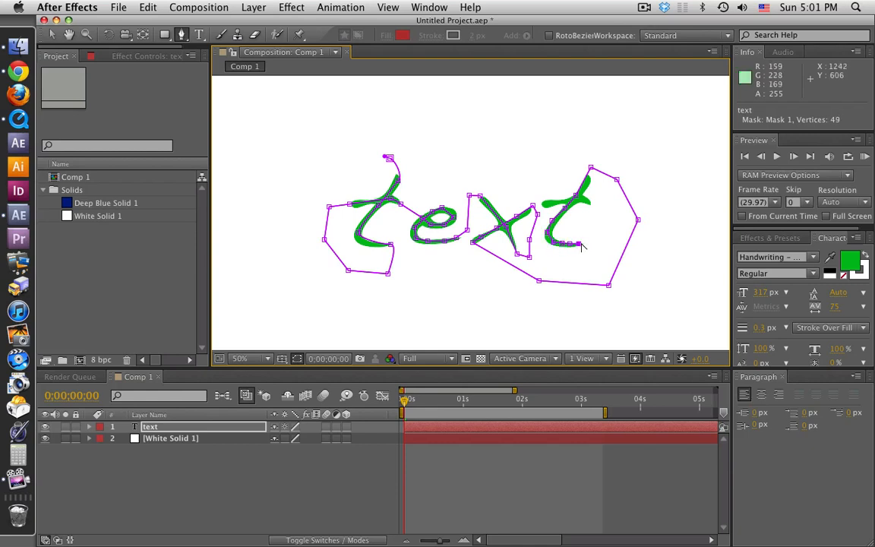
Route the mask path around the right and over the top of the last t, undoing the accidental vertex deletion on the x.
{"action": "left_click", "coordinate": [623, 218]}
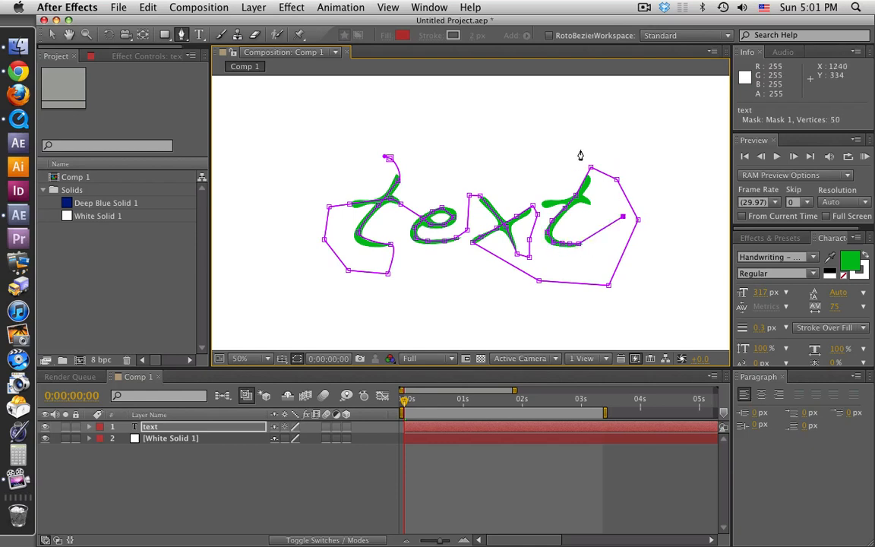
{"action": "left_click", "coordinate": [609, 139]}
{"action": "left_click", "coordinate": [543, 169]}
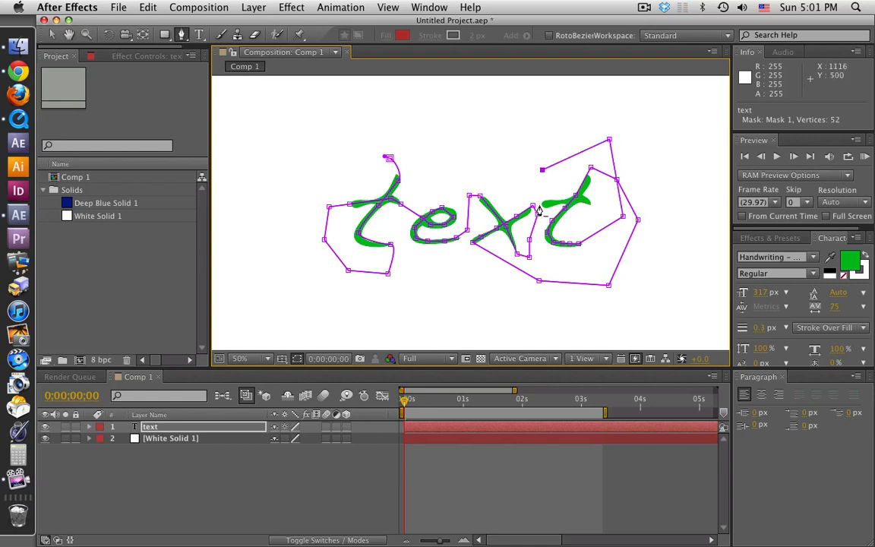
{"action": "left_click", "coordinate": [535, 205]}
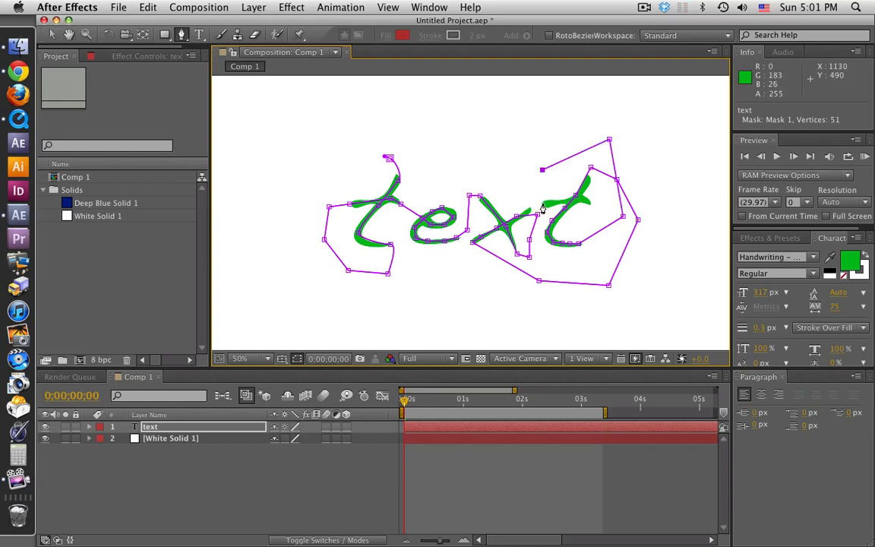
{"action": "key", "text": "super+z"}
Trace the last t's crossbar from left to right with the mask path, undoing the accidental vertex deletion on its stem.
{"action": "left_click", "coordinate": [543, 204]}
{"action": "left_click", "coordinate": [561, 201]}
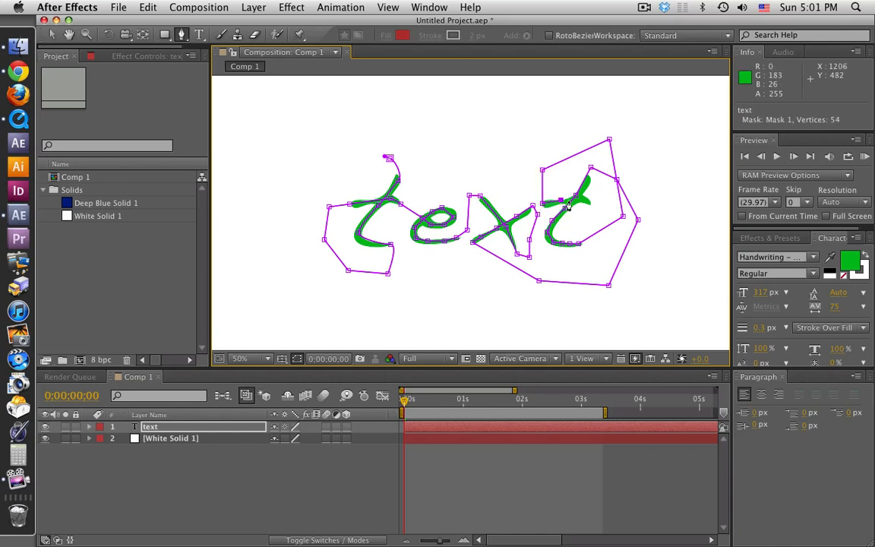
{"action": "left_click", "coordinate": [567, 204]}
{"action": "key", "text": "super+z"}
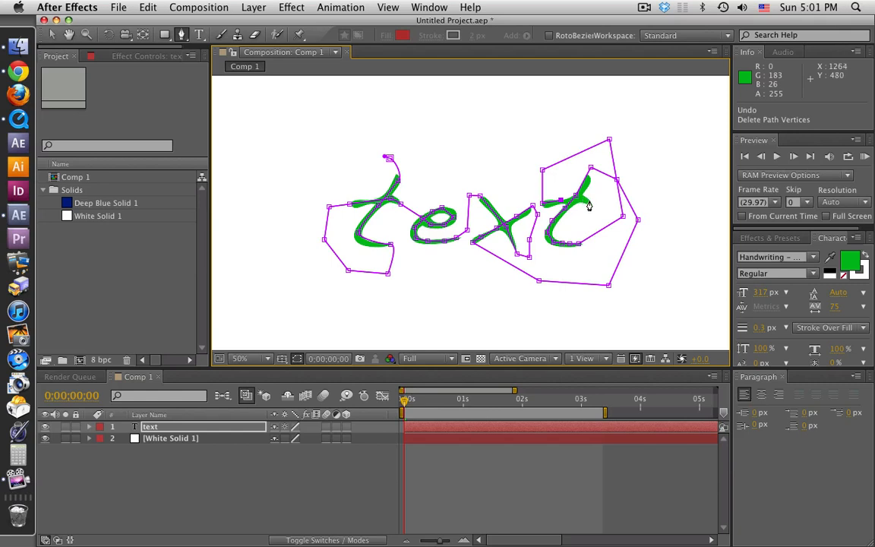
{"action": "left_click", "coordinate": [589, 201]}
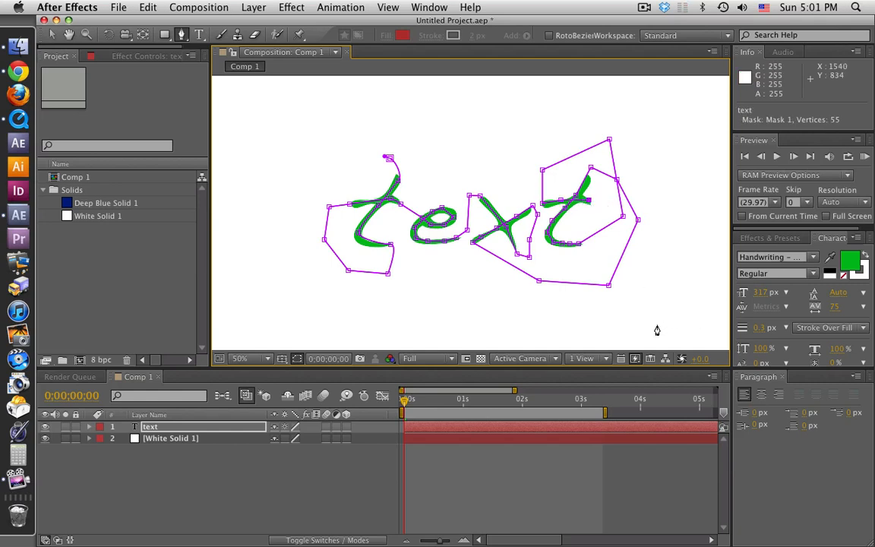
Reveal Mask 1 under the text layer and set its outline color to green 00FF00.
{"action": "left_click", "coordinate": [138, 428]}
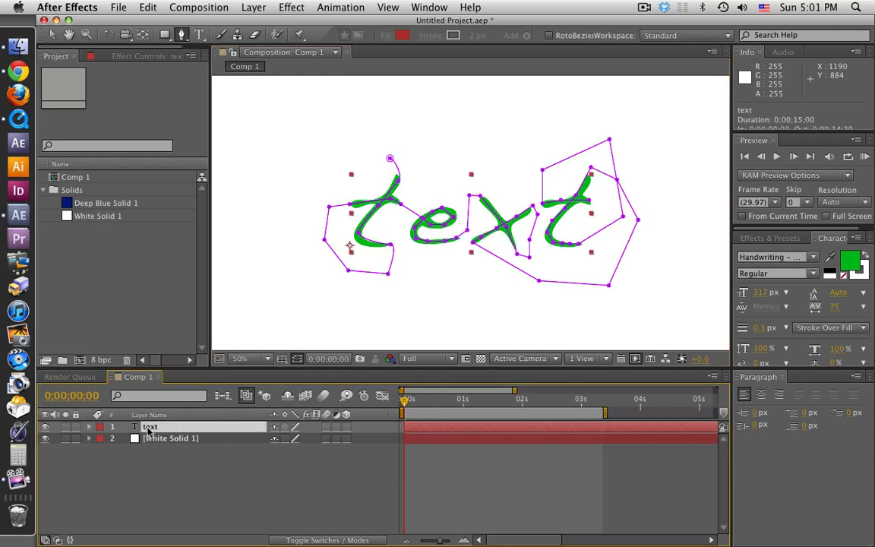
{"action": "left_click", "coordinate": [95, 428]}
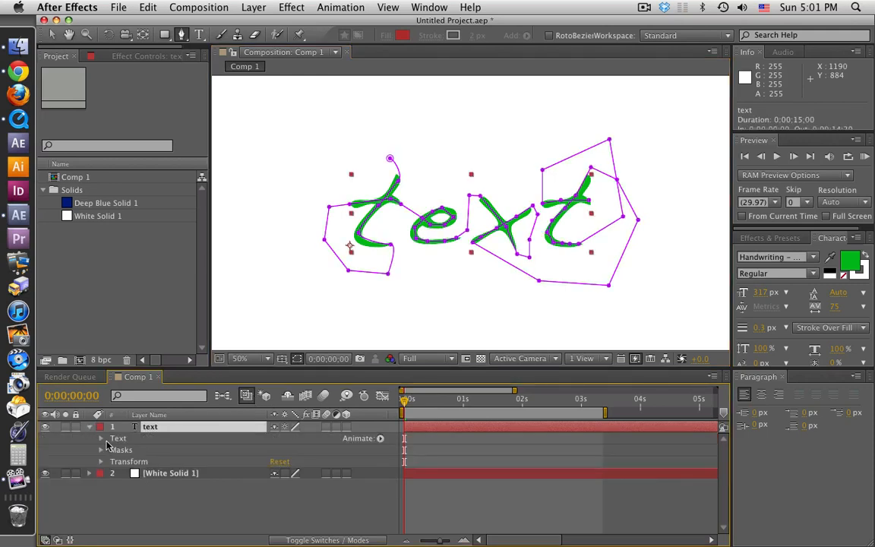
{"action": "left_click", "coordinate": [101, 450]}
{"action": "left_click", "coordinate": [139, 462]}
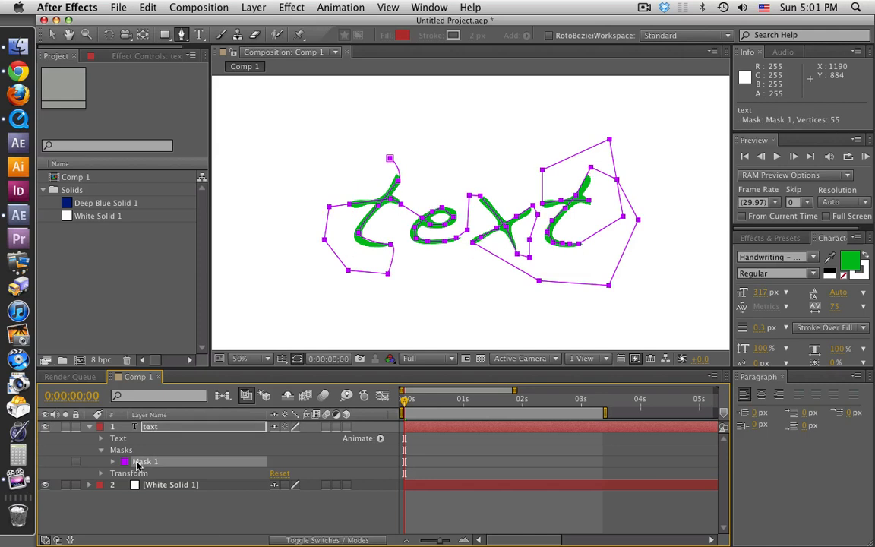
{"action": "left_click", "coordinate": [124, 462]}
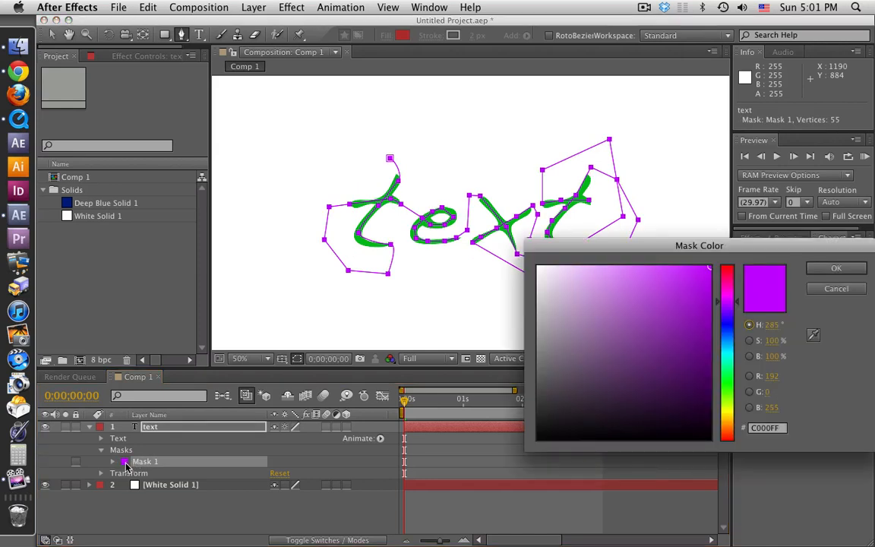
{"action": "left_click", "coordinate": [727, 378]}
{"action": "left_click", "coordinate": [836, 267]}
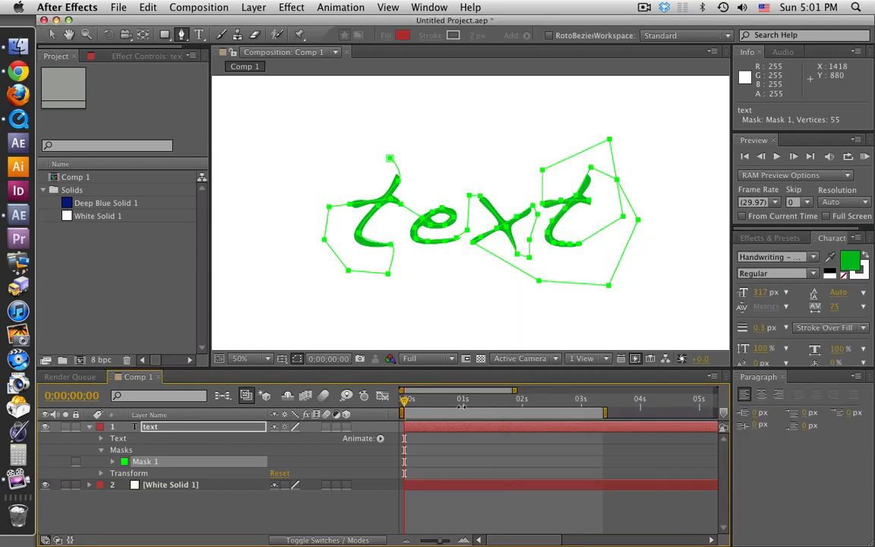
Try yellow EAFF00 as Mask 1's outline color and replace it with magenta DE00FF.
{"action": "left_click", "coordinate": [125, 462]}
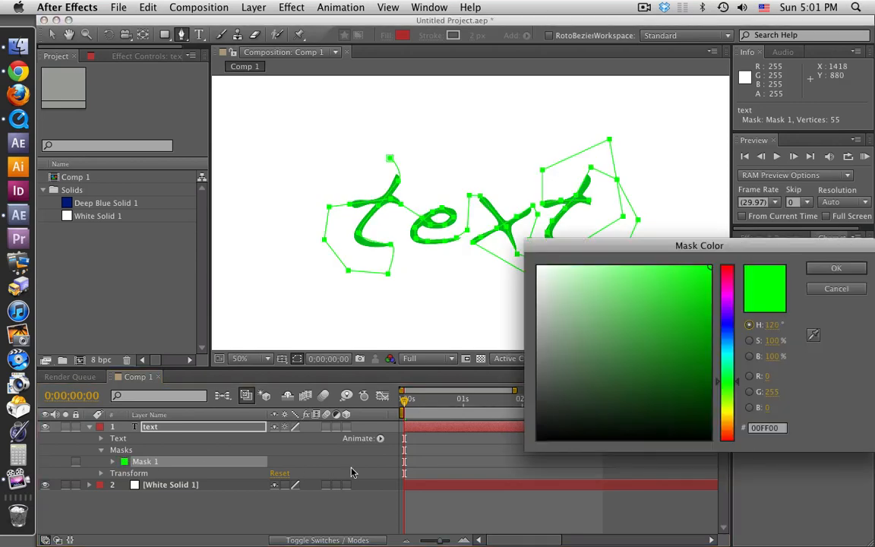
{"action": "left_click", "coordinate": [725, 408]}
{"action": "left_click", "coordinate": [839, 268]}
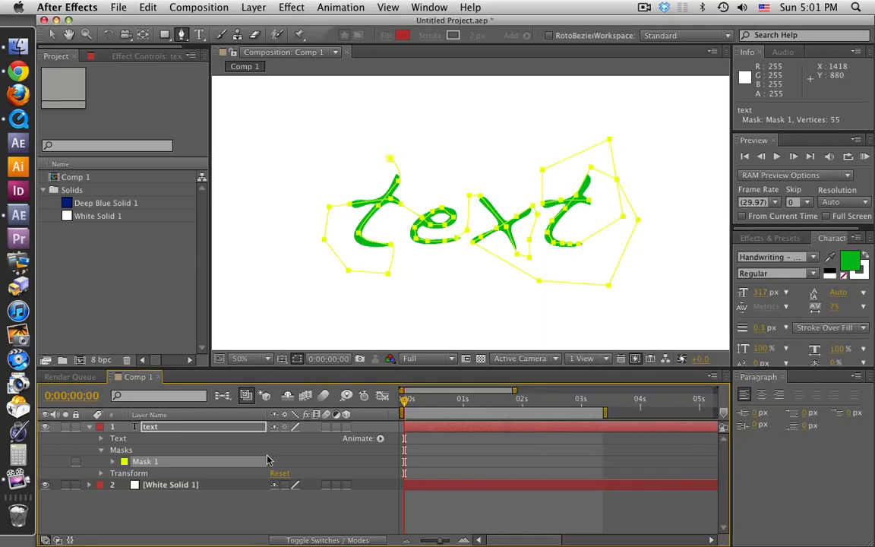
{"action": "left_click", "coordinate": [125, 462]}
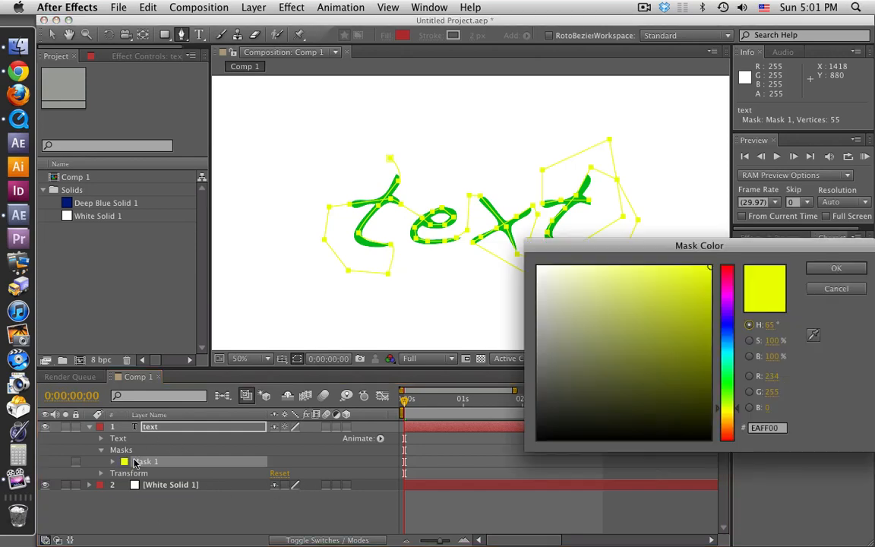
{"action": "left_click", "coordinate": [727, 298]}
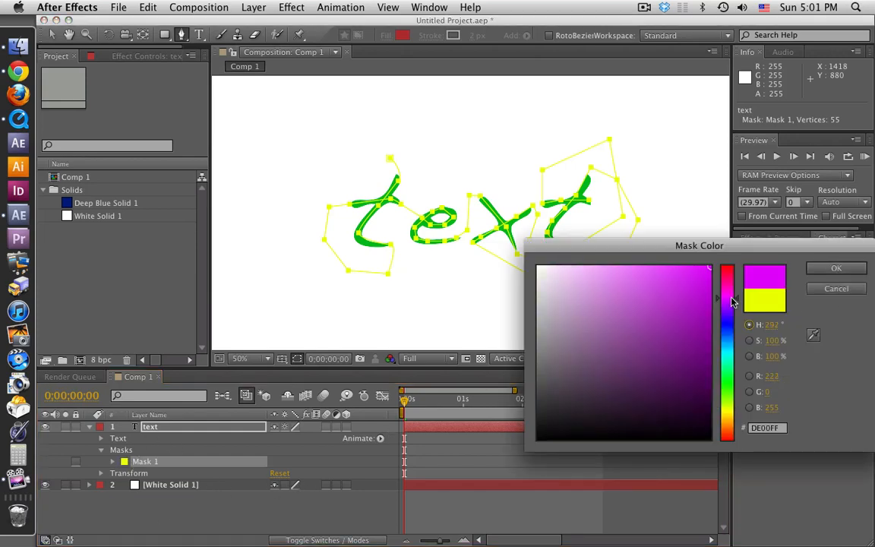
{"action": "left_click", "coordinate": [818, 272]}
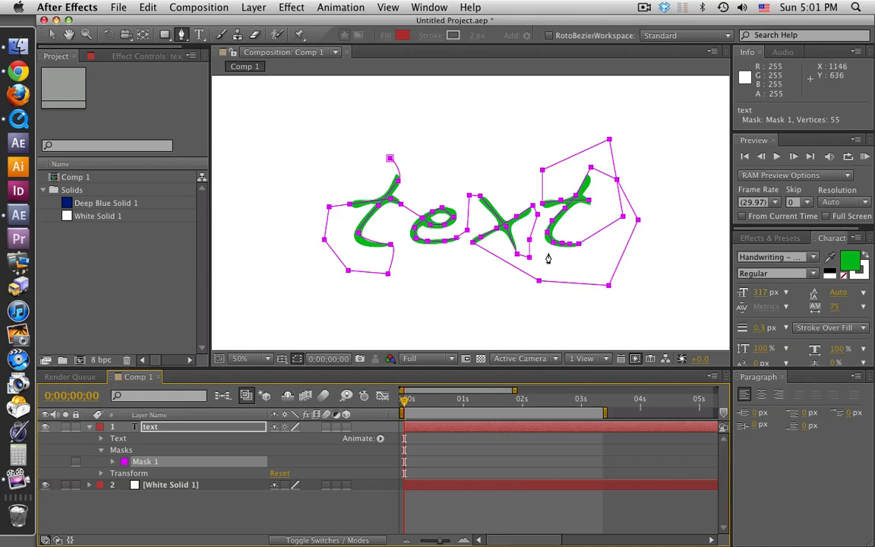
Apply the Stroke effect from the Generate category to the text layer.
{"action": "left_click", "coordinate": [194, 429]}
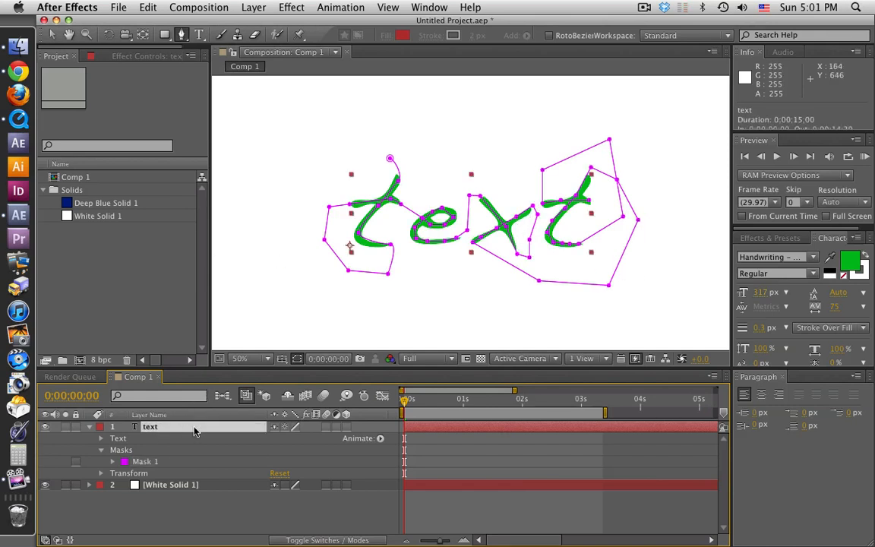
{"action": "left_click", "coordinate": [289, 7]}
{"action": "mouse_move", "coordinate": [332, 176]}
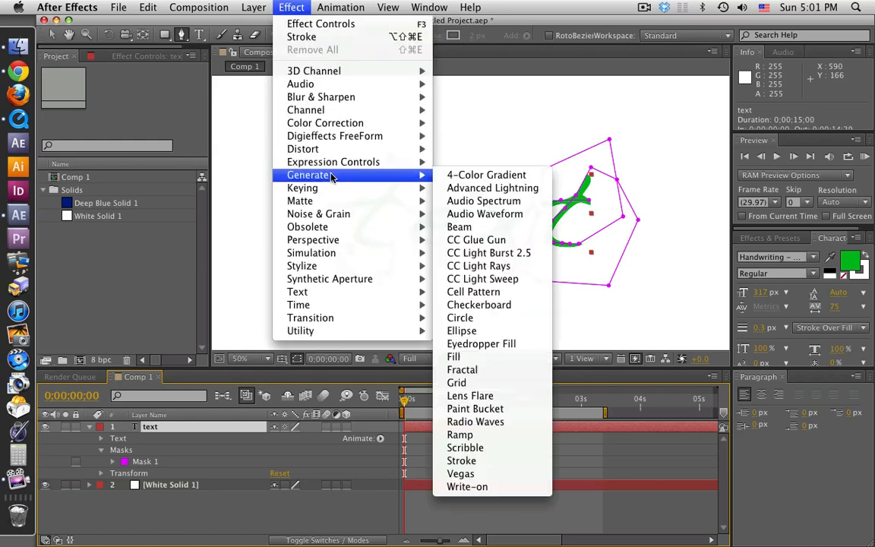
{"action": "left_click", "coordinate": [462, 460]}
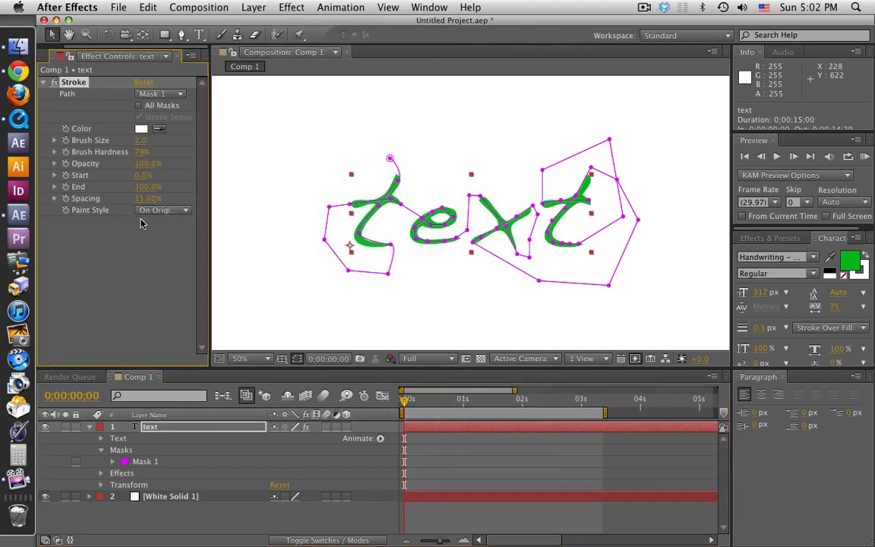
Choose Mask 1 as the path for the Stroke effect.
{"action": "left_click", "coordinate": [161, 93]}
{"action": "left_click", "coordinate": [182, 131]}
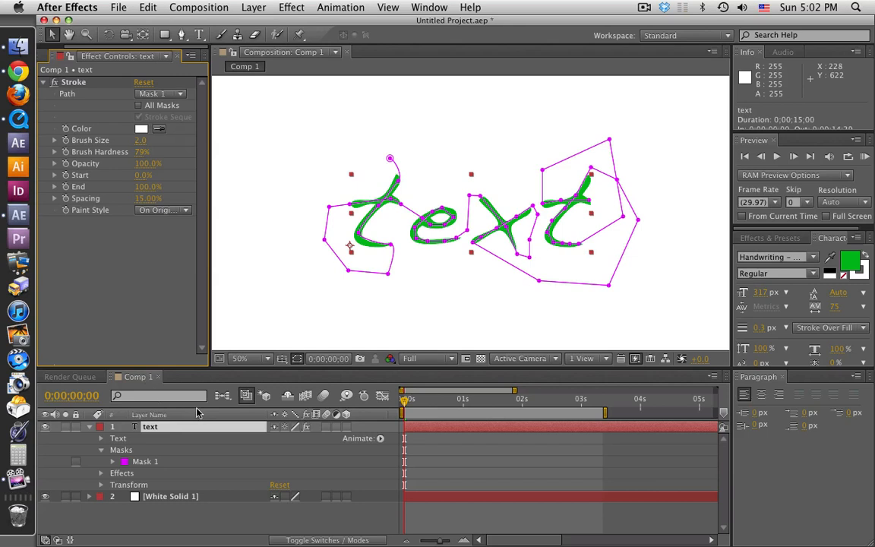
{"action": "left_click", "coordinate": [206, 461]}
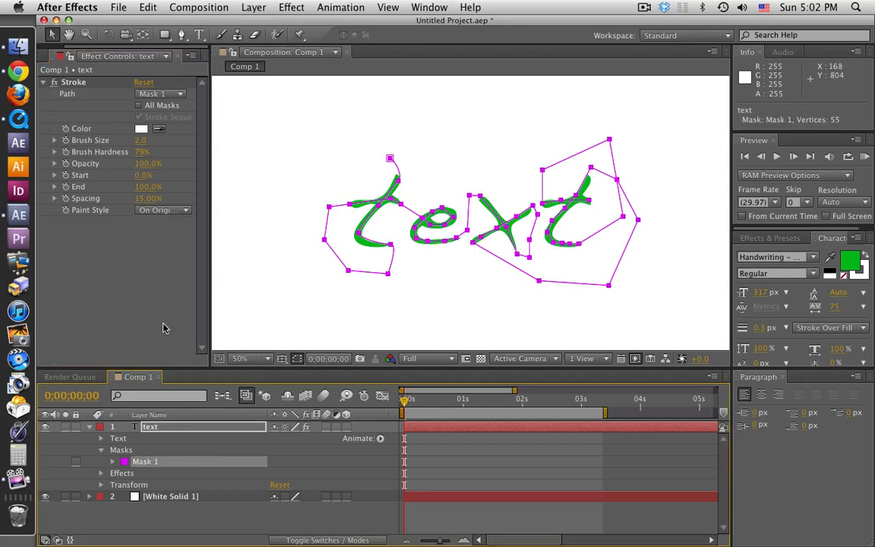
{"action": "left_click", "coordinate": [145, 333]}
{"action": "left_click", "coordinate": [182, 449]}
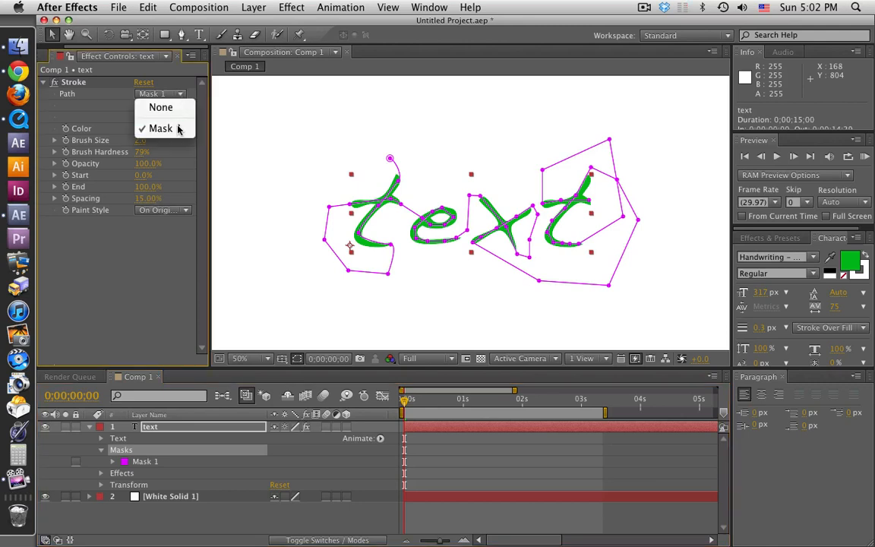
{"action": "left_click", "coordinate": [178, 130]}
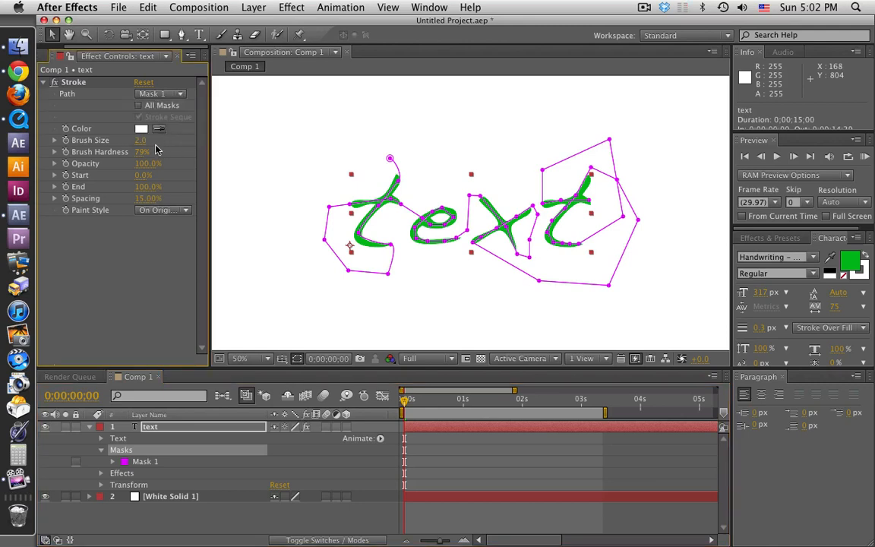
Set the Stroke effect's brush size to 5.2 and view the lettering without the mask outline.
{"action": "left_click_drag", "start_coordinate": [139, 140], "coordinate": [162, 140]}
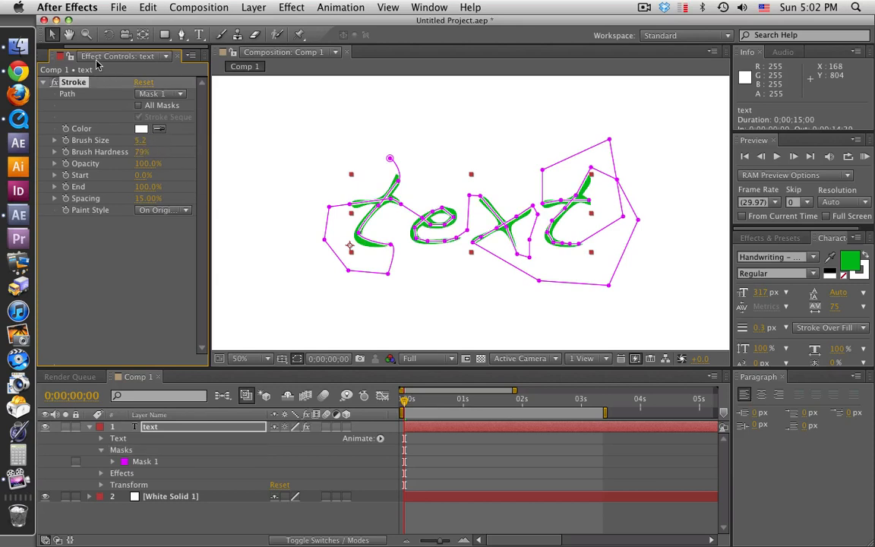
{"action": "left_click", "coordinate": [253, 143]}
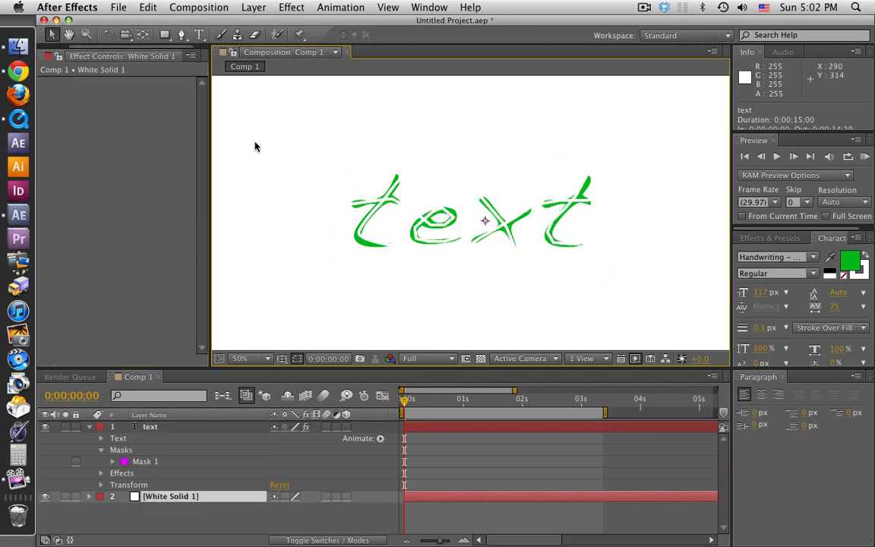
{"action": "left_click", "coordinate": [162, 58]}
{"action": "left_click", "coordinate": [111, 235]}
{"action": "left_click", "coordinate": [159, 428]}
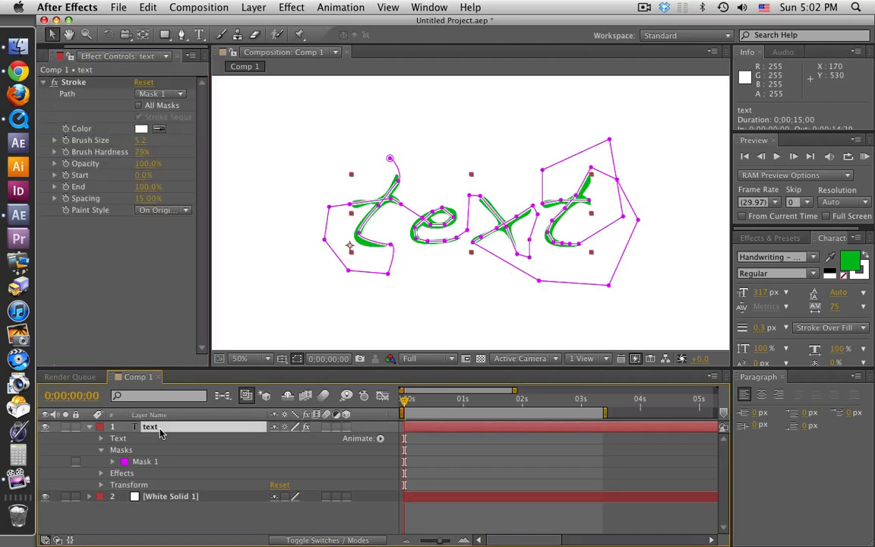
Set the Stroke effect's brush size to 30 and its color to red FF0000.
{"action": "left_click_drag", "start_coordinate": [140, 144], "coordinate": [232, 144]}
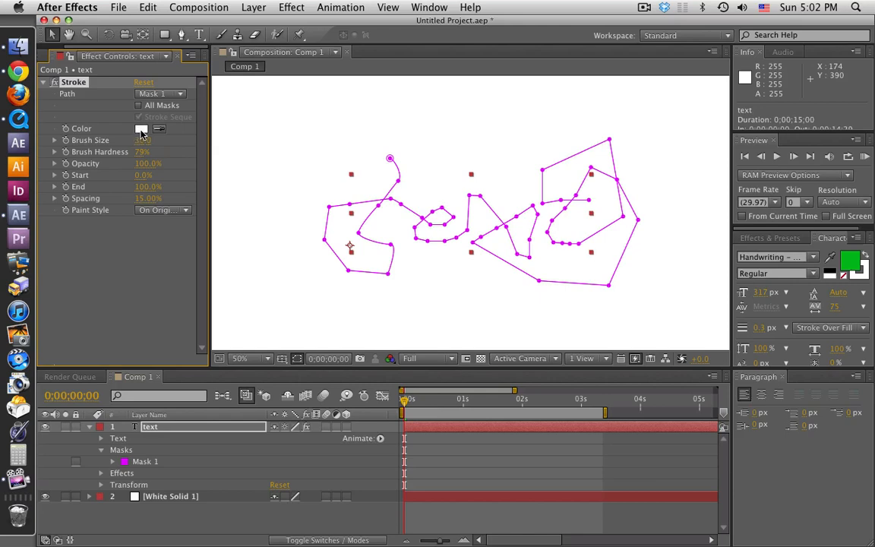
{"action": "left_click", "coordinate": [141, 129]}
{"action": "left_click_drag", "start_coordinate": [665, 314], "coordinate": [742, 238]}
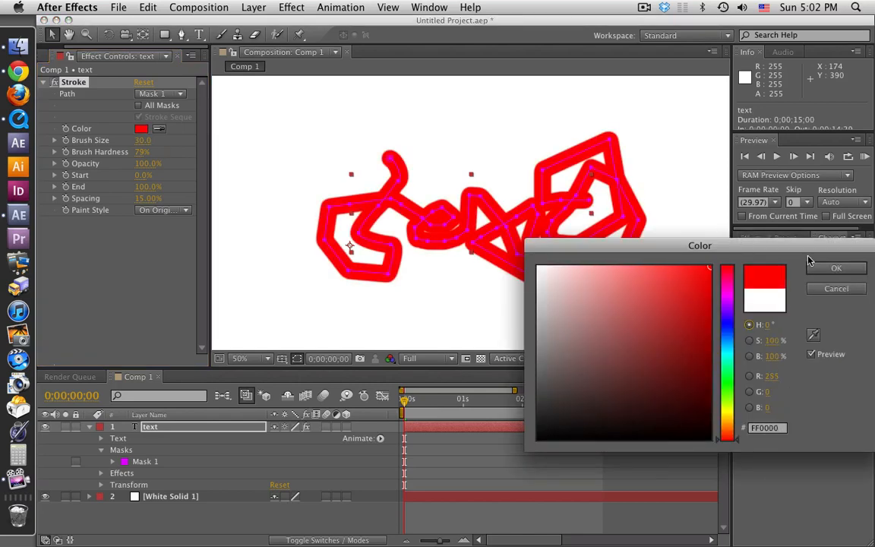
{"action": "left_click", "coordinate": [833, 267]}
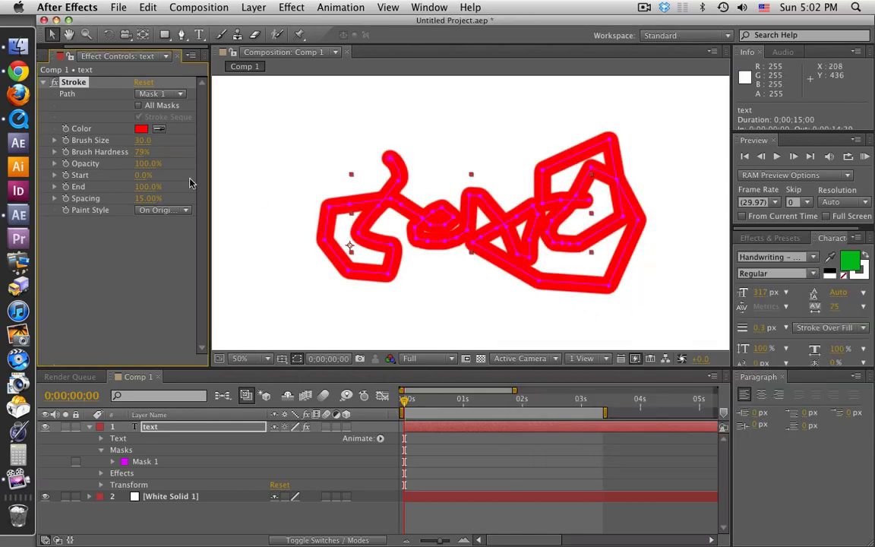
Set the Stroke effect's brush size to 19.3 and check the composition for uncovered green edges.
{"action": "left_click_drag", "start_coordinate": [137, 140], "coordinate": [68, 144]}
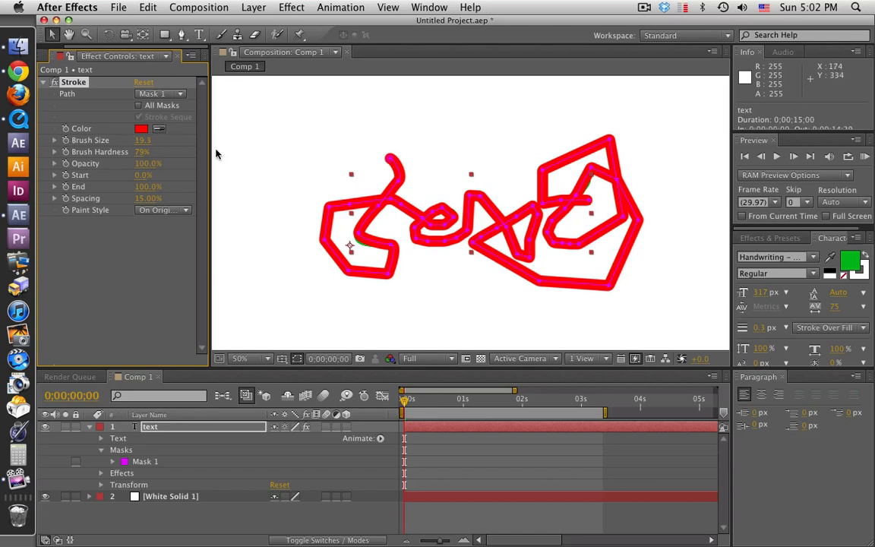
{"action": "left_click", "coordinate": [279, 264]}
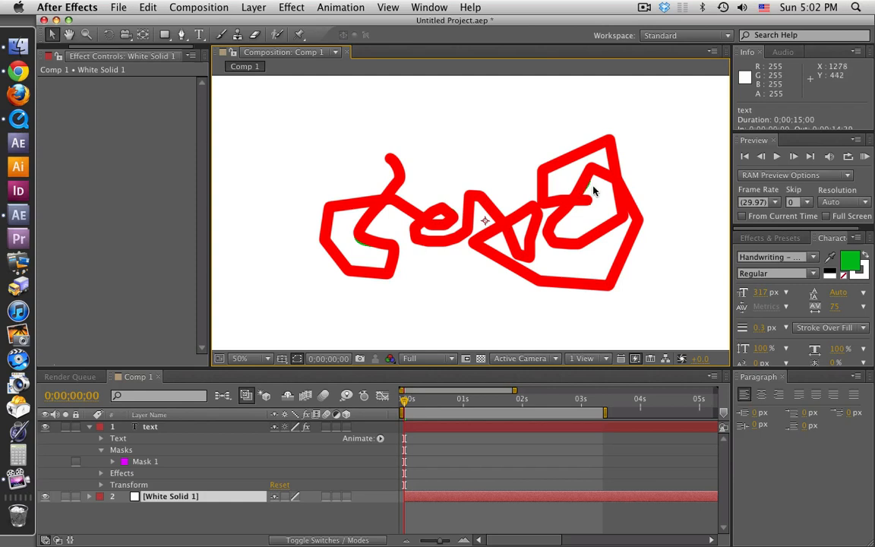
{"action": "double_click", "coordinate": [366, 242]}
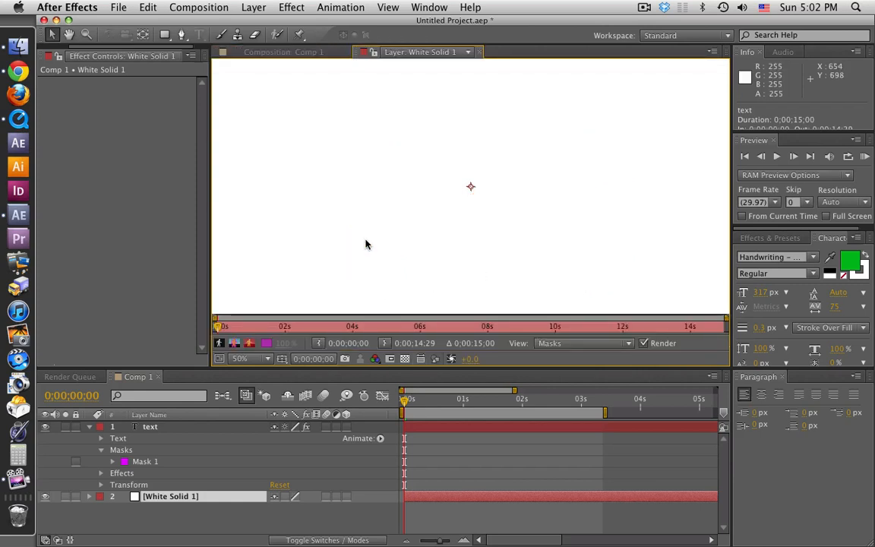
{"action": "left_click", "coordinate": [479, 52]}
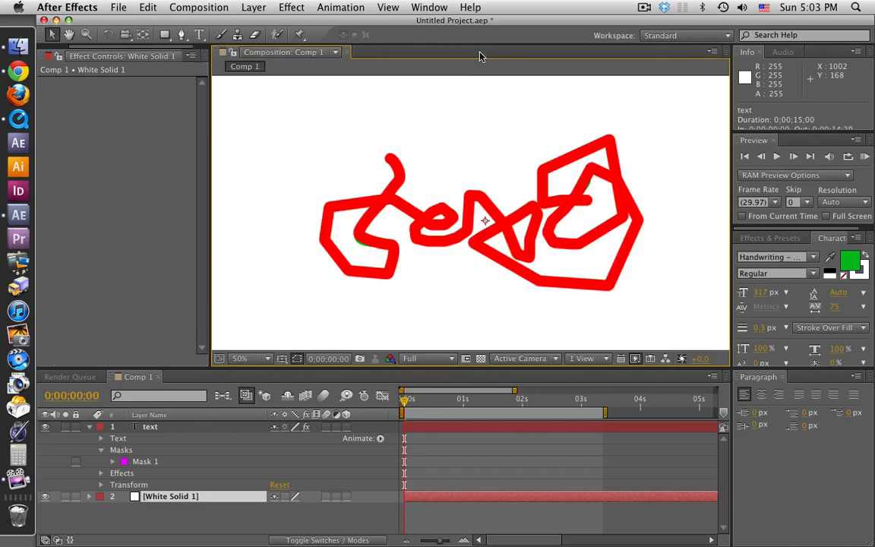
Select the Mask 1 vertex at the lower bend of the first t, beside the uncovered green edge.
{"action": "left_click", "coordinate": [143, 462]}
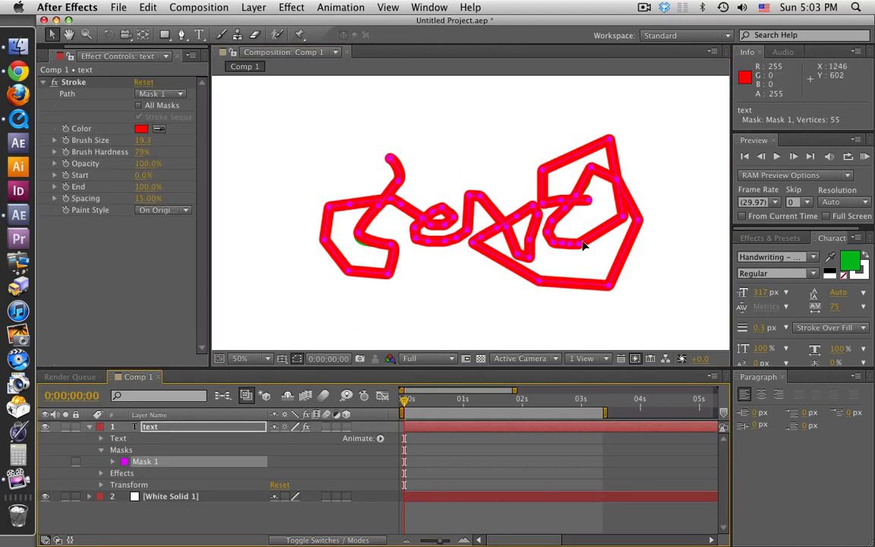
{"action": "key", "text": "period"}
{"action": "key", "text": "space"}
{"action": "left_click_drag", "start_coordinate": [388, 278], "coordinate": [538, 249]}
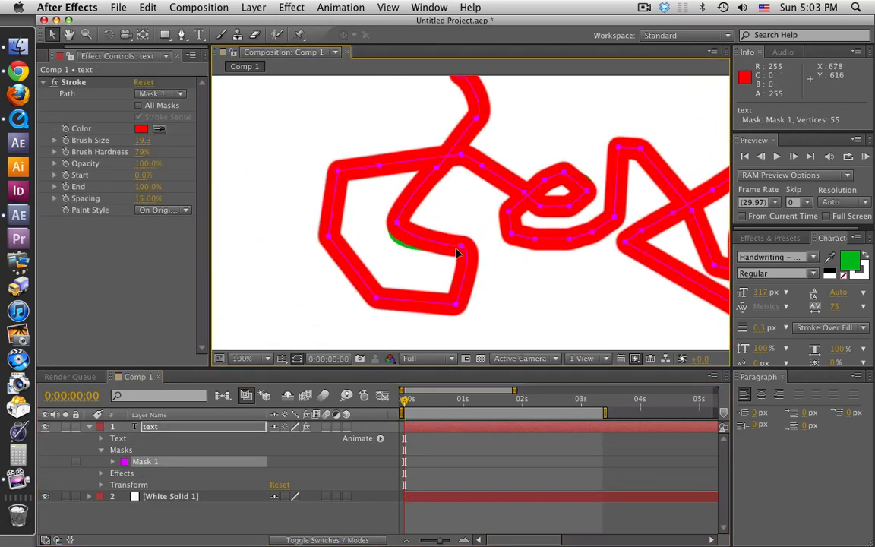
{"action": "left_click", "coordinate": [422, 219]}
{"action": "left_click", "coordinate": [398, 222]}
Set Mask 1's outline color to yellow FFFC00 for contrast against the red stroke.
{"action": "left_click", "coordinate": [121, 462]}
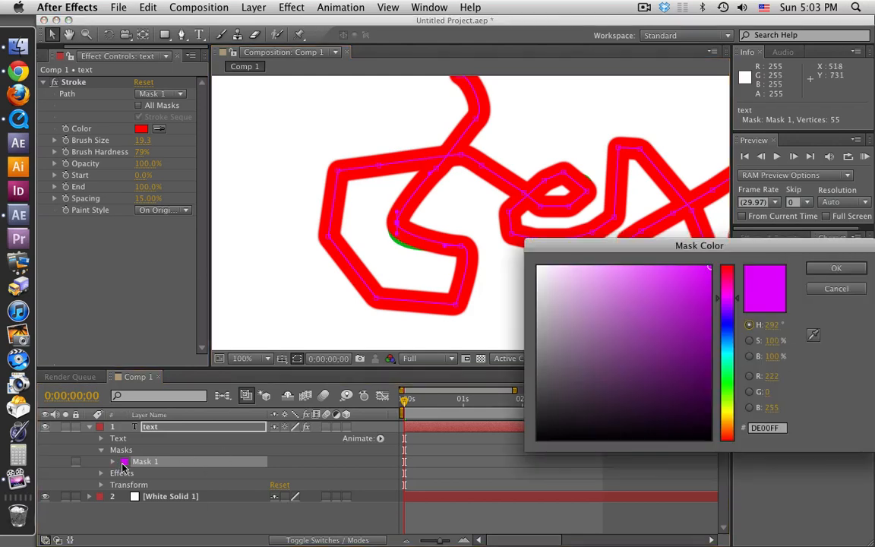
{"action": "left_click_drag", "start_coordinate": [721, 425], "coordinate": [737, 412]}
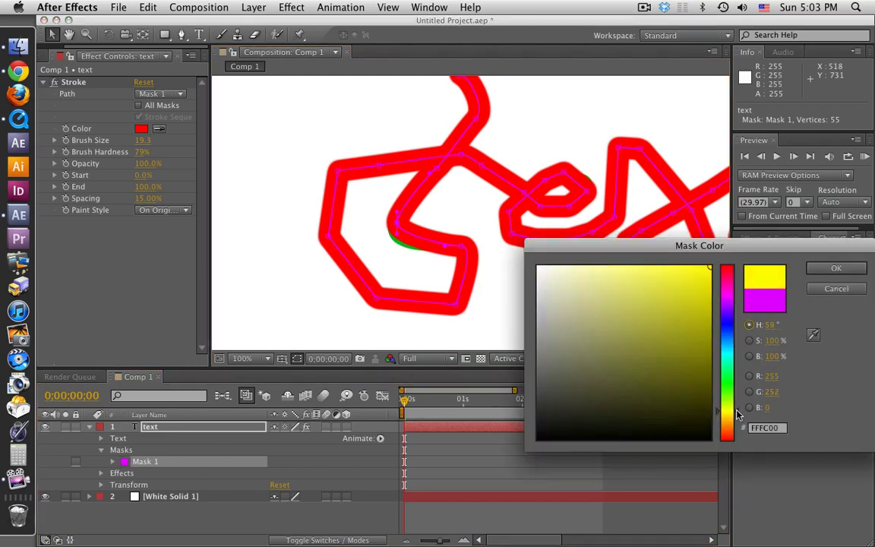
{"action": "left_click", "coordinate": [812, 269]}
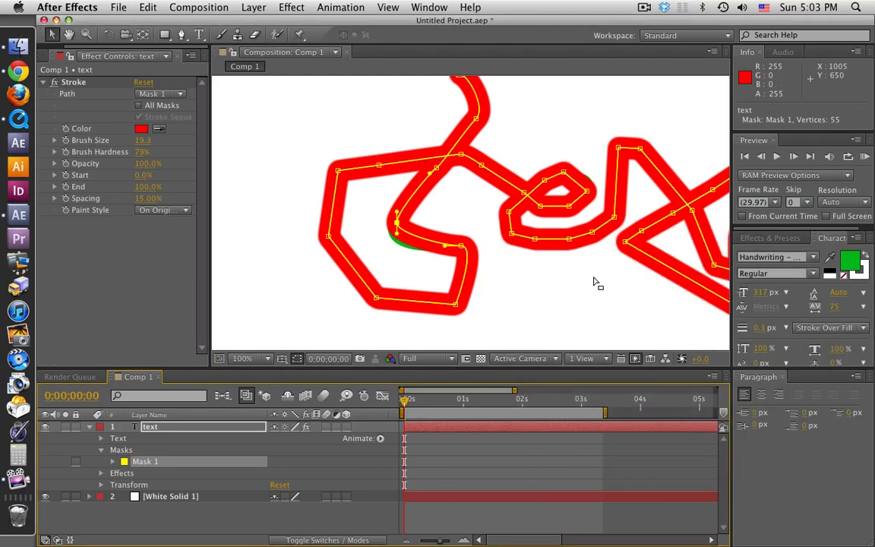
Pull the lower direction handle of the first t's bend vertex down and left to cover the green edge.
{"action": "left_click", "coordinate": [397, 236]}
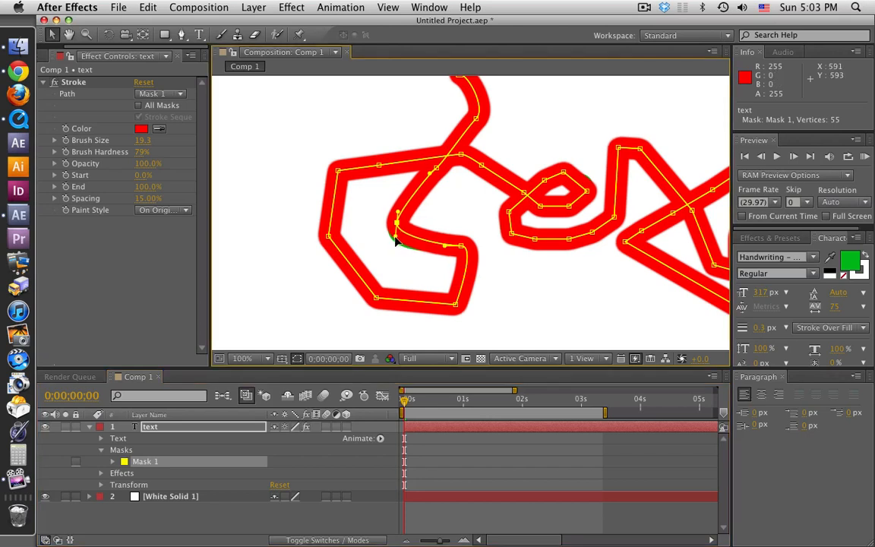
{"action": "left_click_drag", "start_coordinate": [393, 242], "coordinate": [388, 246]}
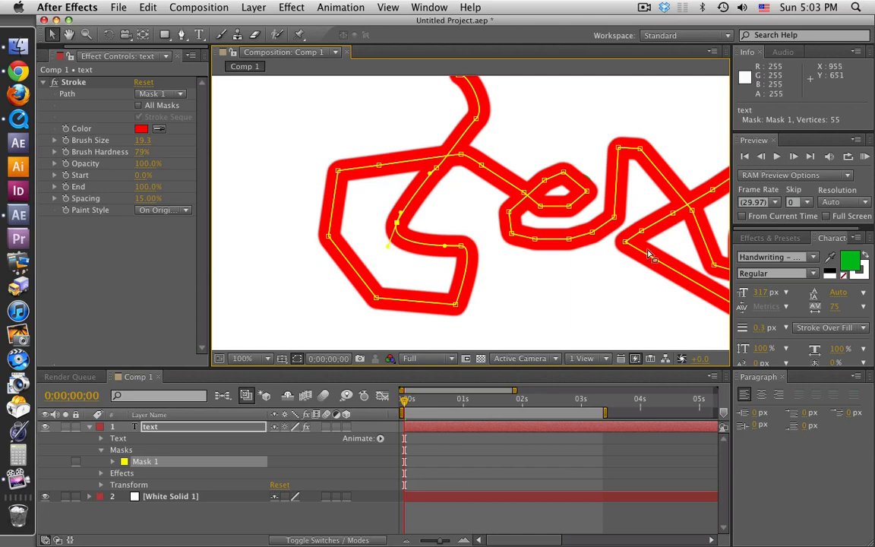
{"action": "left_click", "coordinate": [587, 193]}
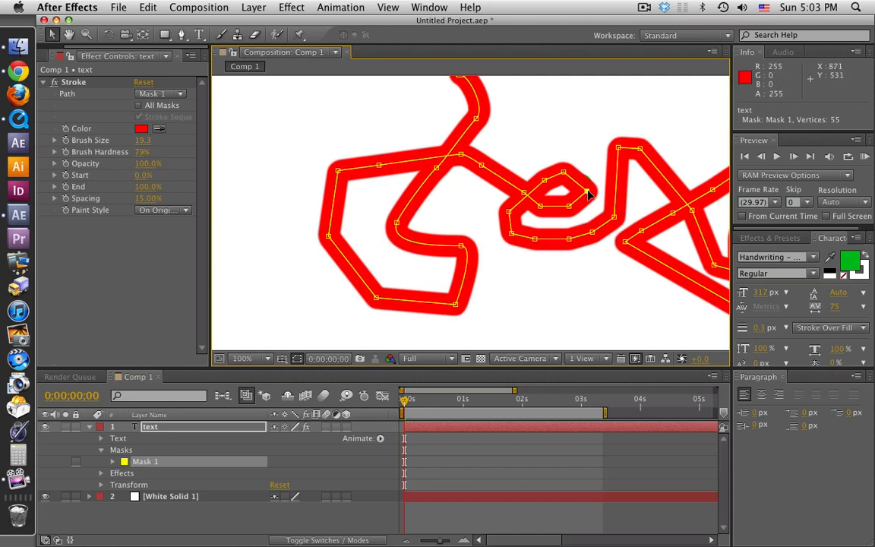
{"action": "left_click", "coordinate": [587, 193], "text": "alt"}
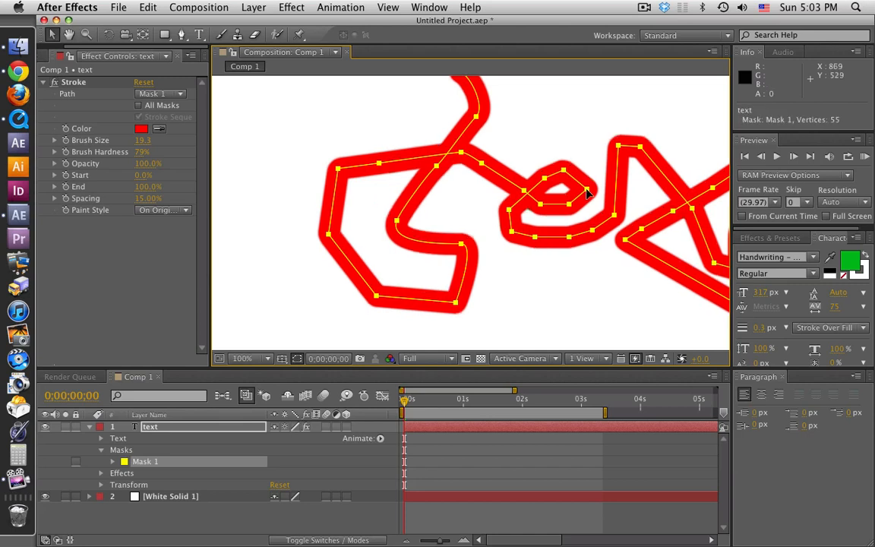
{"action": "key", "text": "super+z"}
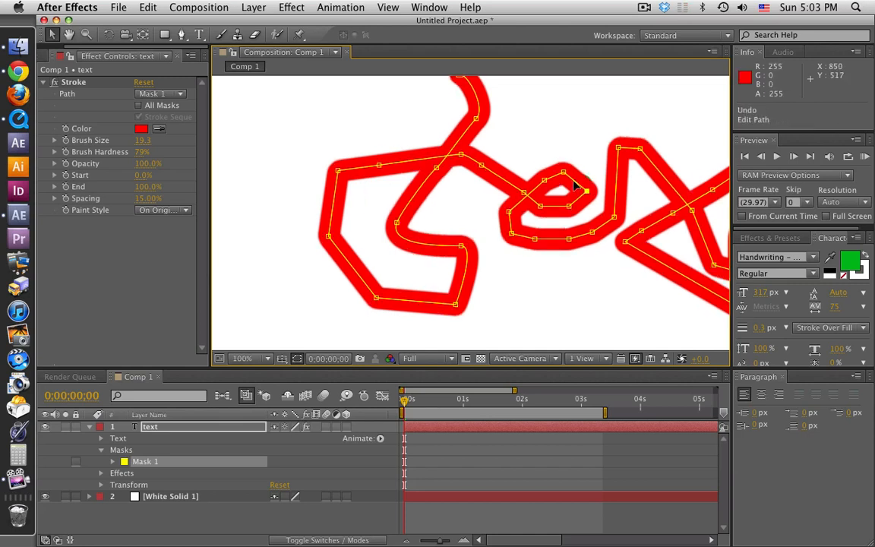
Add a Mask 1 vertex on the upper-right curve of the e and move it outward to cover the green edge.
{"action": "left_click", "coordinate": [183, 35]}
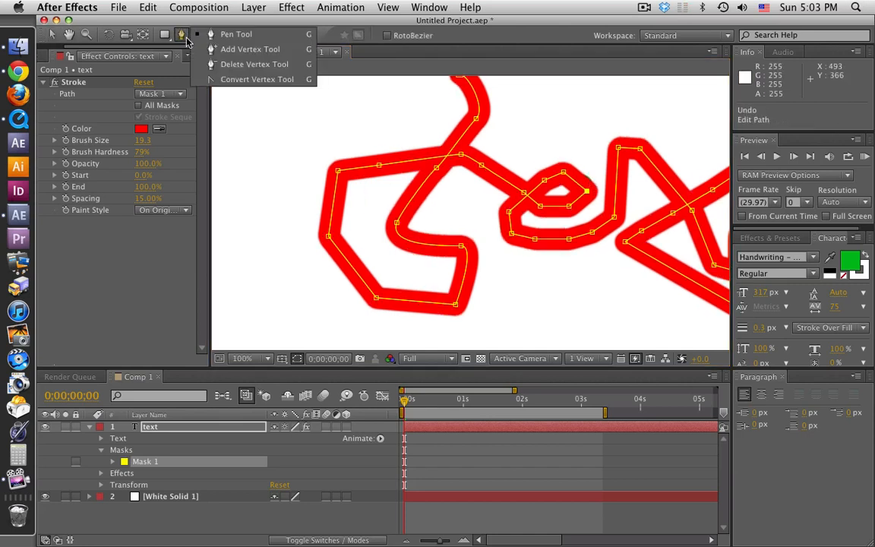
{"action": "left_click", "coordinate": [575, 183]}
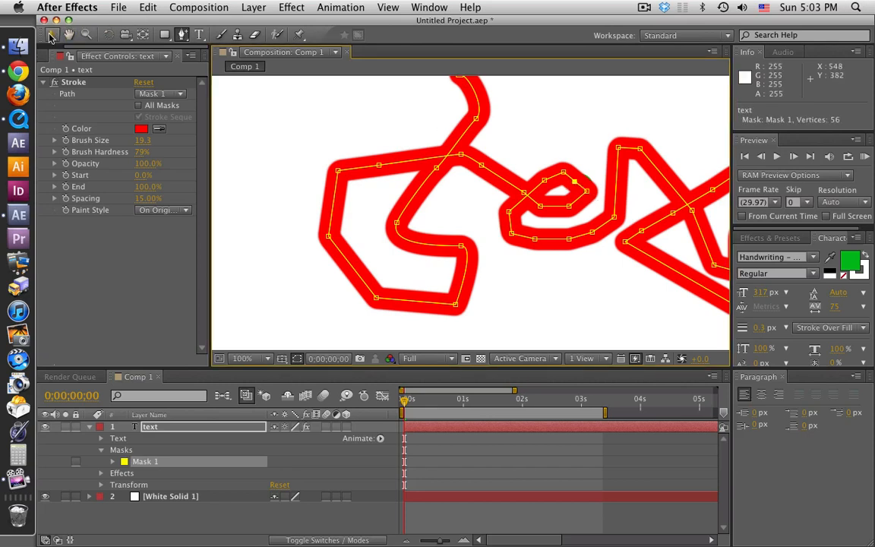
{"action": "left_click", "coordinate": [50, 36]}
{"action": "left_click", "coordinate": [586, 176]}
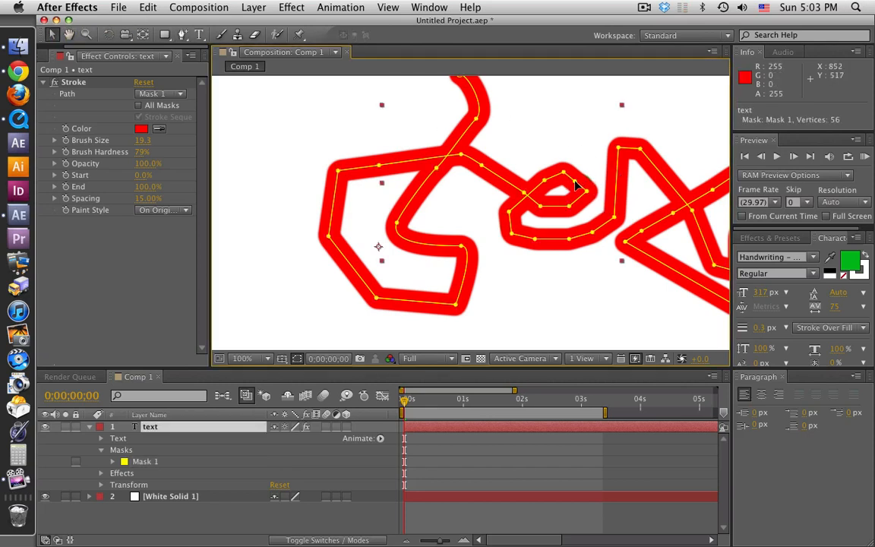
{"action": "left_click", "coordinate": [575, 184]}
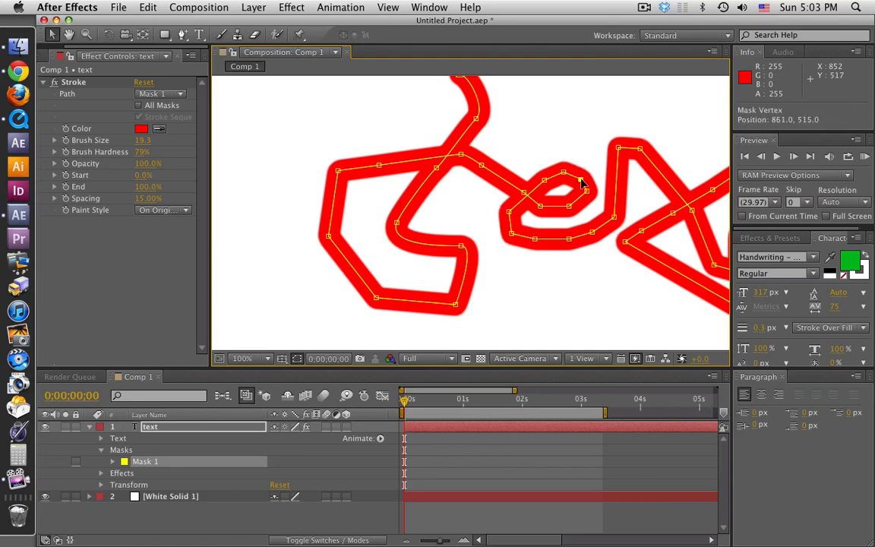
Add a Mask 1 vertex on the upper stem of the last t and shift it right over the exposed green edge.
{"action": "key", "text": "h"}
{"action": "left_click_drag", "start_coordinate": [635, 212], "coordinate": [360, 224]}
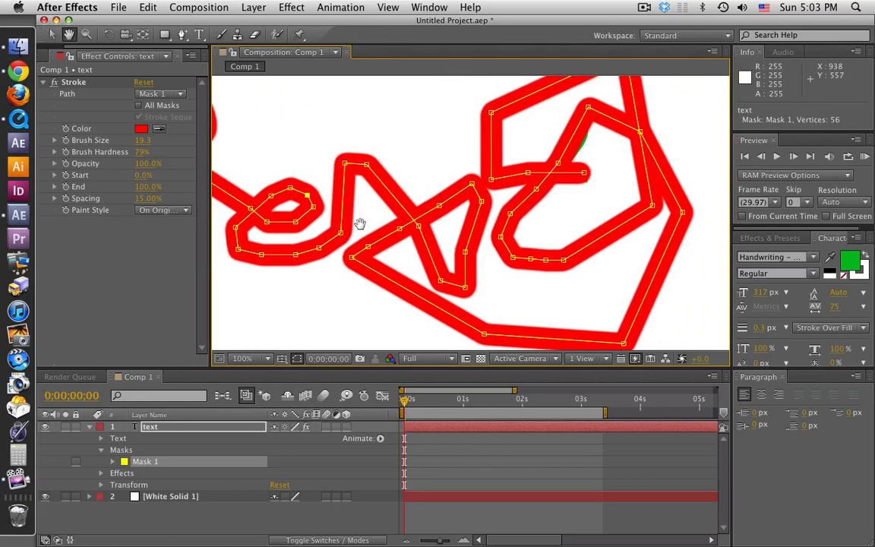
{"action": "left_click", "coordinate": [181, 36]}
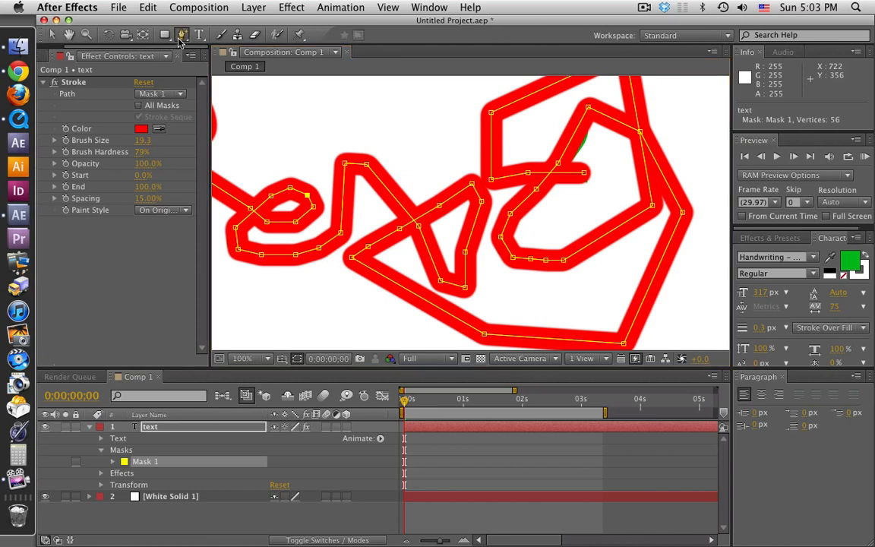
{"action": "left_click", "coordinate": [572, 139]}
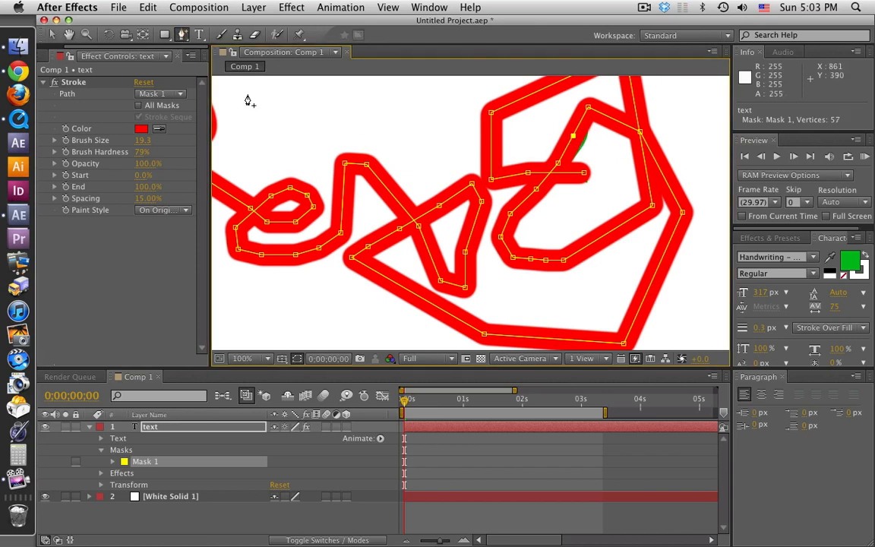
{"action": "left_click", "coordinate": [50, 33]}
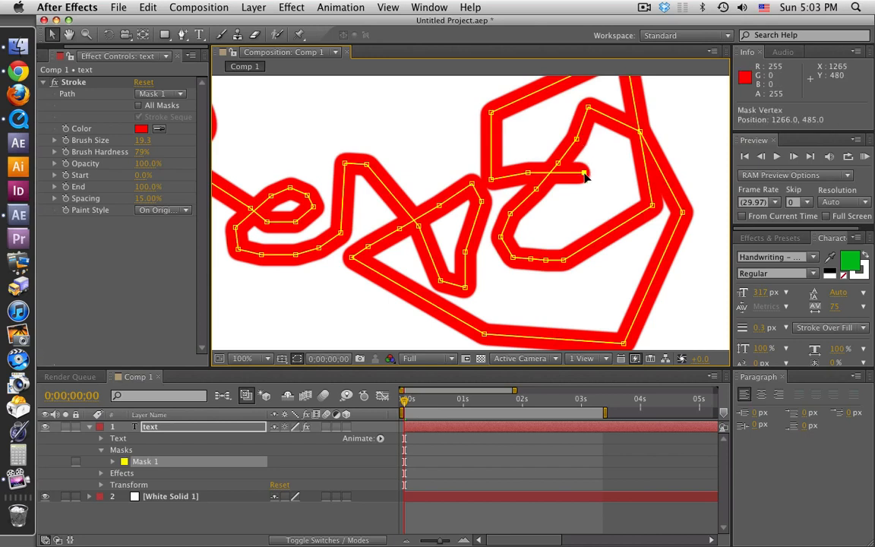
Extend the mask's end vertex on the last t's crossbar slightly right and down, and add a slightly raised vertex before it.
{"action": "left_click_drag", "start_coordinate": [585, 176], "coordinate": [591, 177]}
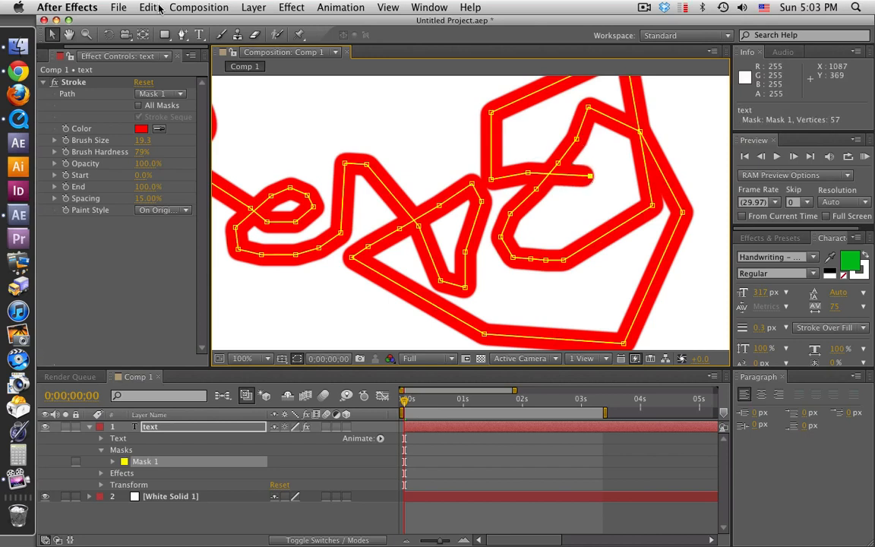
{"action": "left_click", "coordinate": [183, 35]}
{"action": "left_click", "coordinate": [563, 177]}
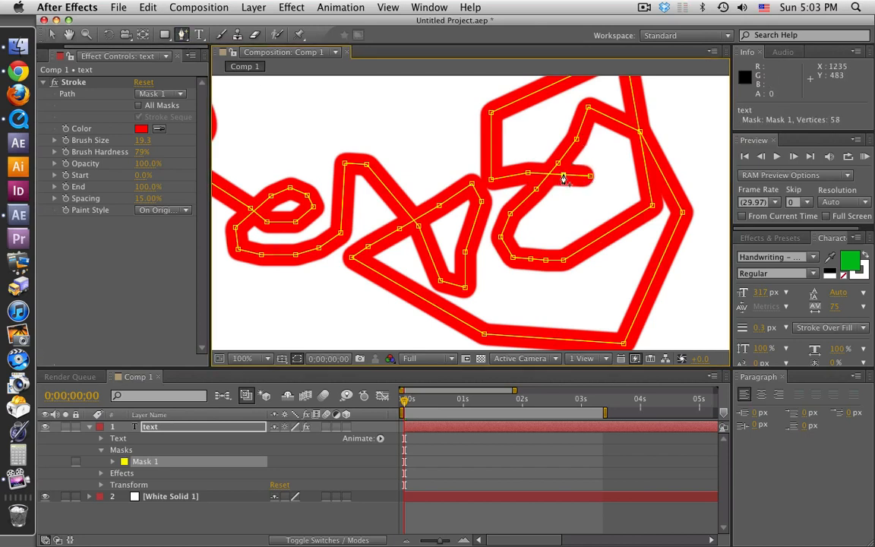
{"action": "key", "text": "v"}
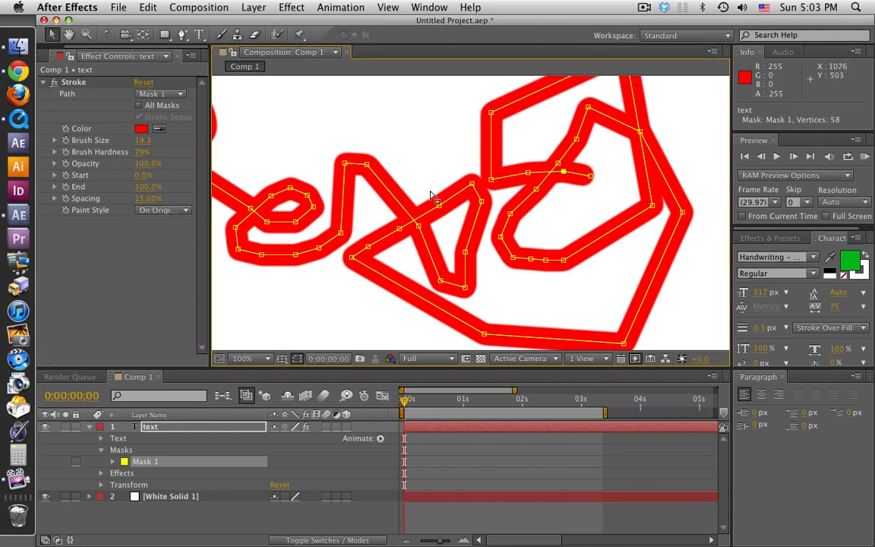
Set the Stroke effect's paint style to Reveal Original Image.
{"action": "key", "text": "comma"}
{"action": "key", "text": "comma"}
{"action": "key", "text": "period"}
{"action": "key", "text": "comma"}
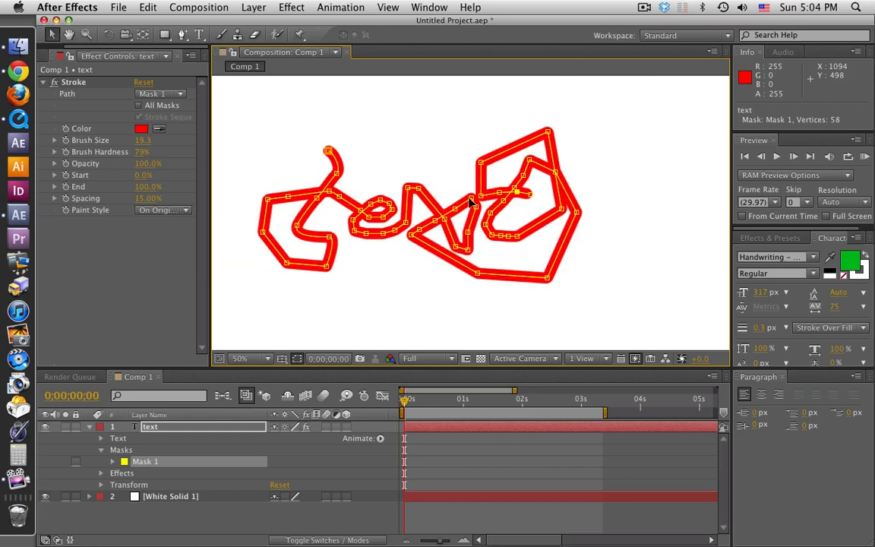
{"action": "left_click", "coordinate": [186, 212]}
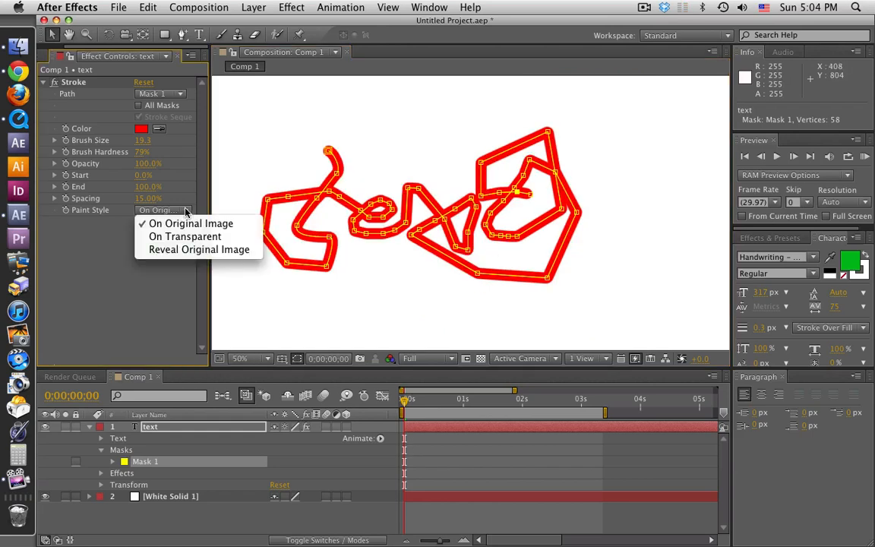
{"action": "left_click", "coordinate": [155, 251]}
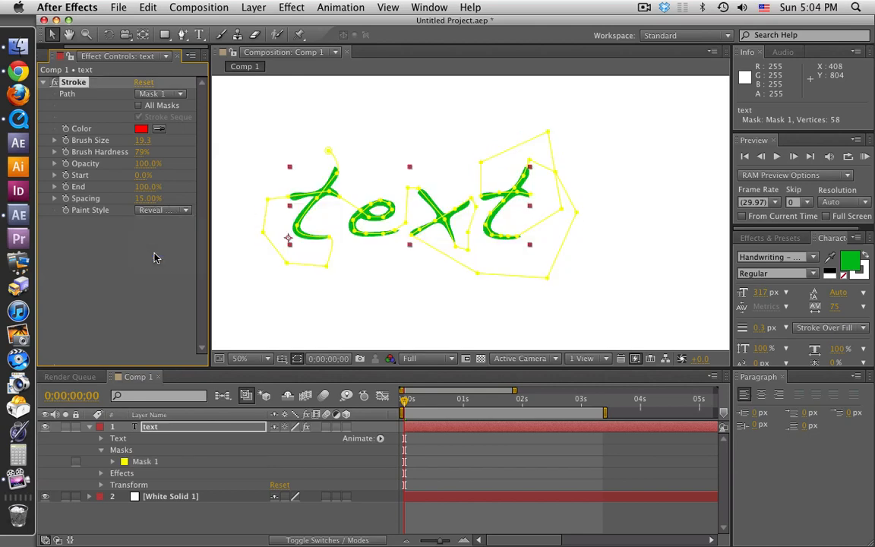
{"action": "left_click", "coordinate": [450, 450]}
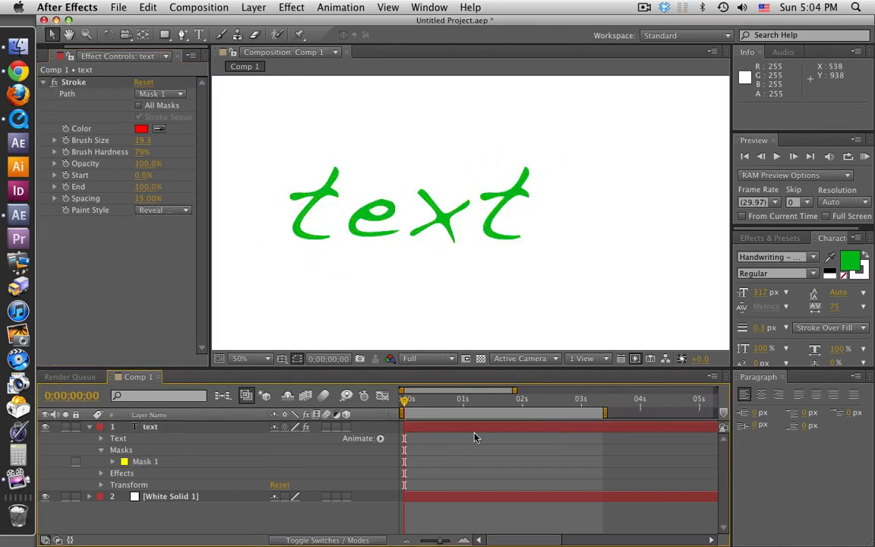
Set a keyframe for the Stroke effect's End at 100% at 0;00;02;00.
{"action": "left_click", "coordinate": [410, 403]}
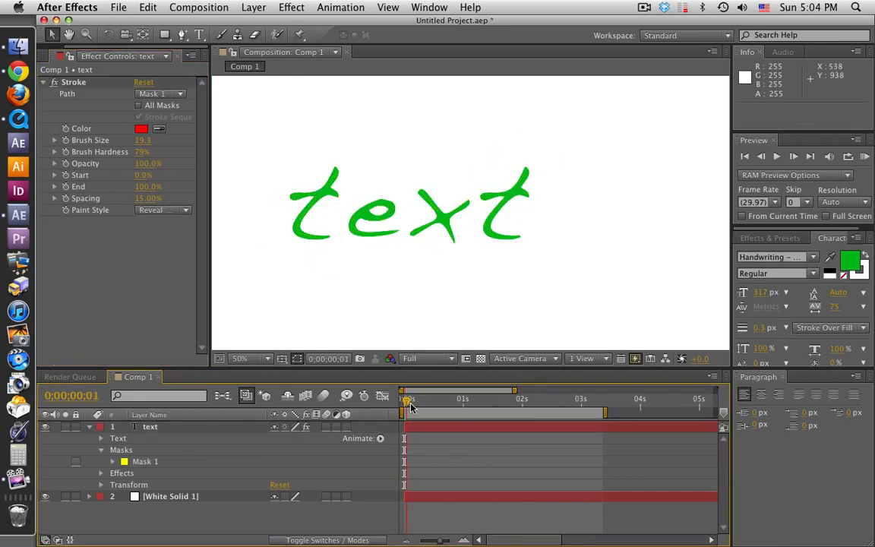
{"action": "left_click_drag", "start_coordinate": [409, 403], "coordinate": [522, 401]}
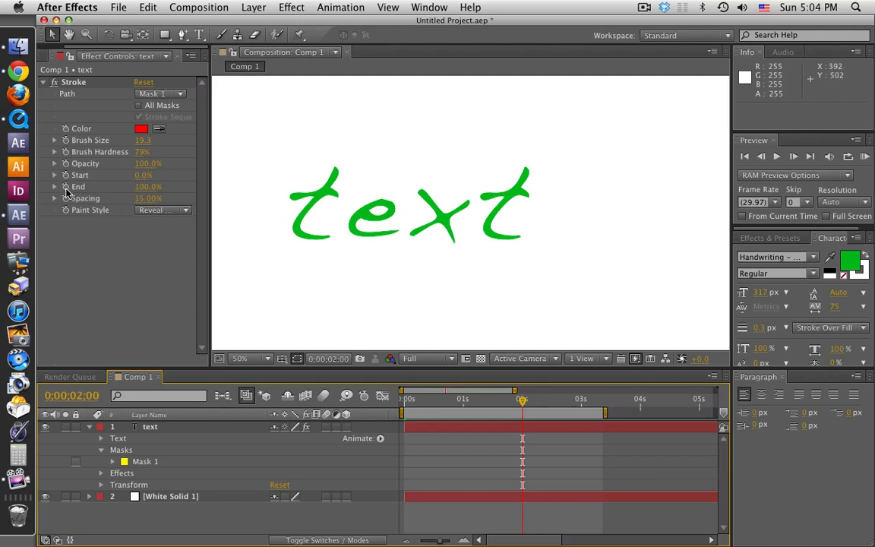
{"action": "left_click", "coordinate": [65, 187]}
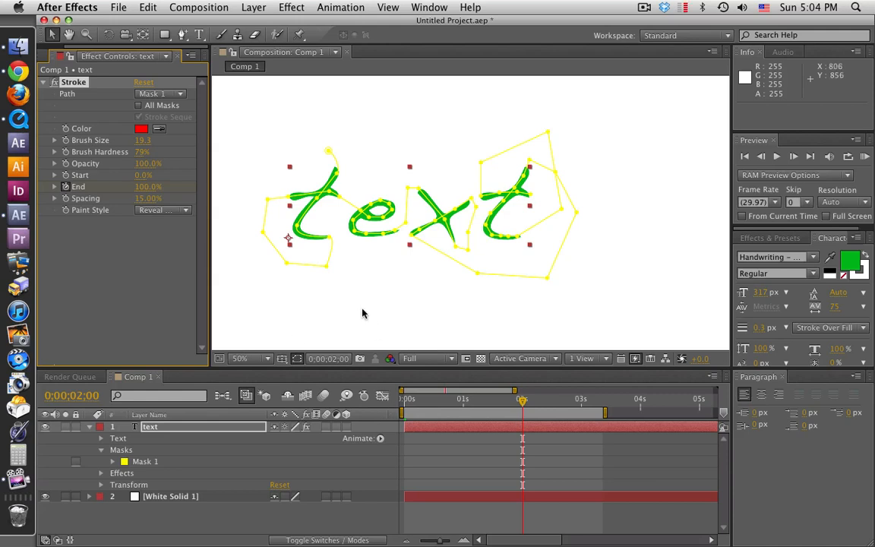
{"action": "left_click", "coordinate": [403, 309]}
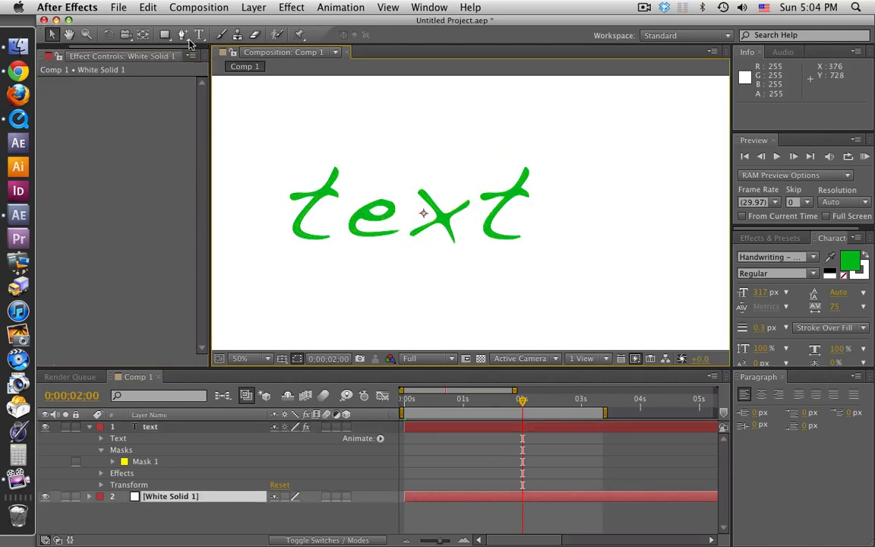
Keyframe the text layer's Stroke End value at 0% at 0;00;00;00.
{"action": "left_click", "coordinate": [126, 56]}
{"action": "left_click", "coordinate": [91, 296]}
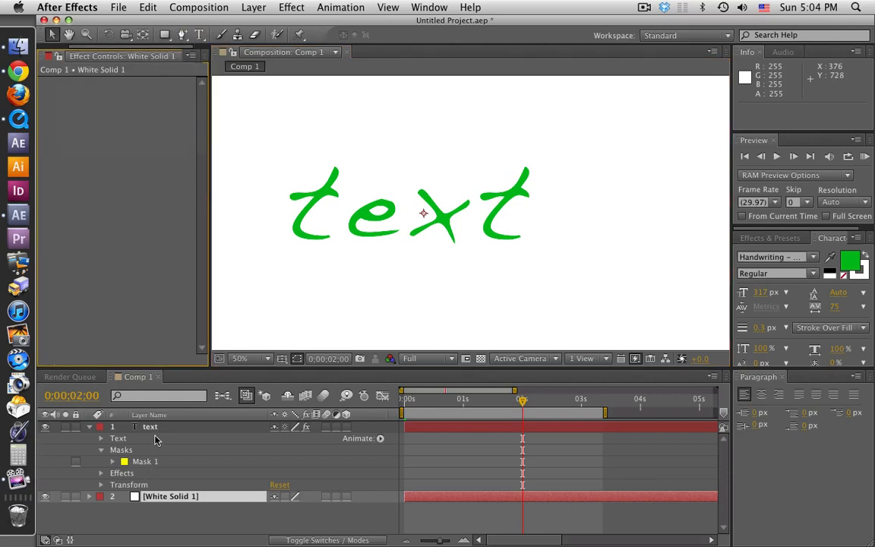
{"action": "left_click", "coordinate": [163, 429]}
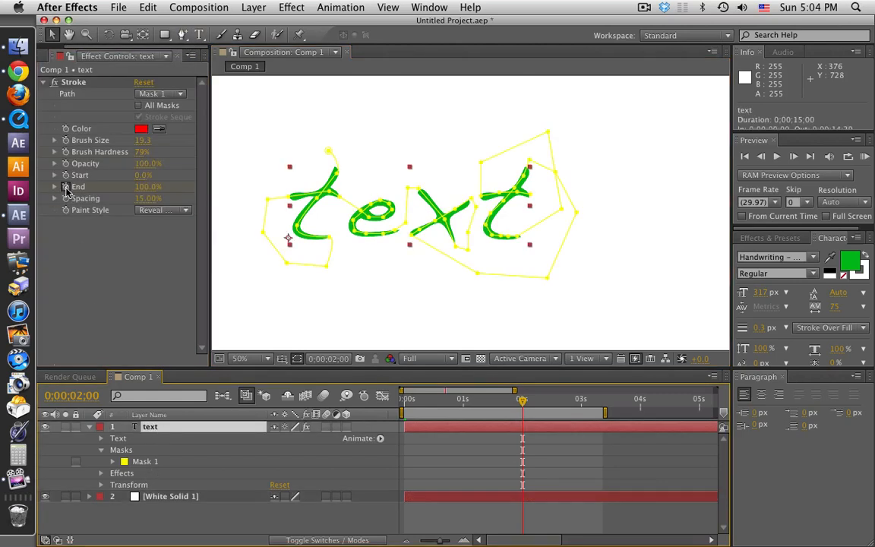
{"action": "left_click_drag", "start_coordinate": [530, 401], "coordinate": [393, 400]}
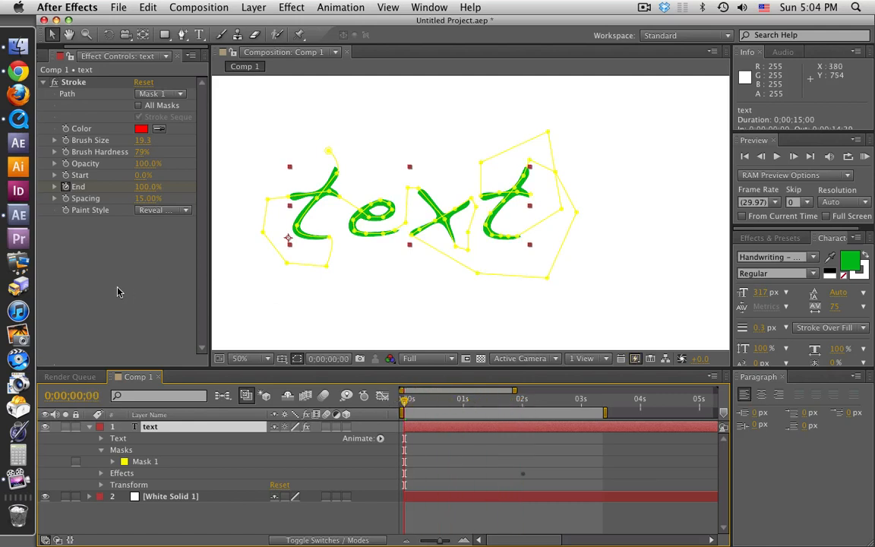
{"action": "left_click", "coordinate": [116, 262]}
{"action": "left_click_drag", "start_coordinate": [150, 189], "coordinate": [77, 186]}
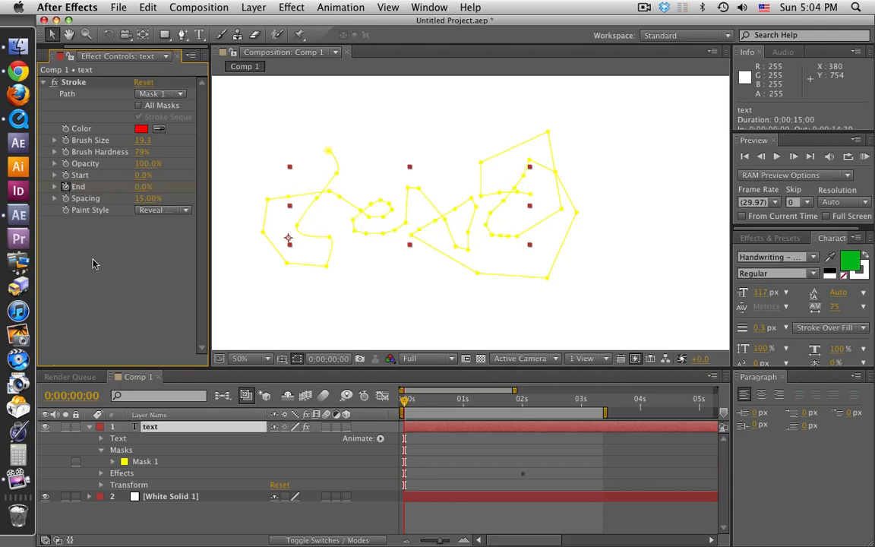
Scrub the timeline from the start to 0;00;02;13 to preview the write-on animation.
{"action": "left_click", "coordinate": [477, 471]}
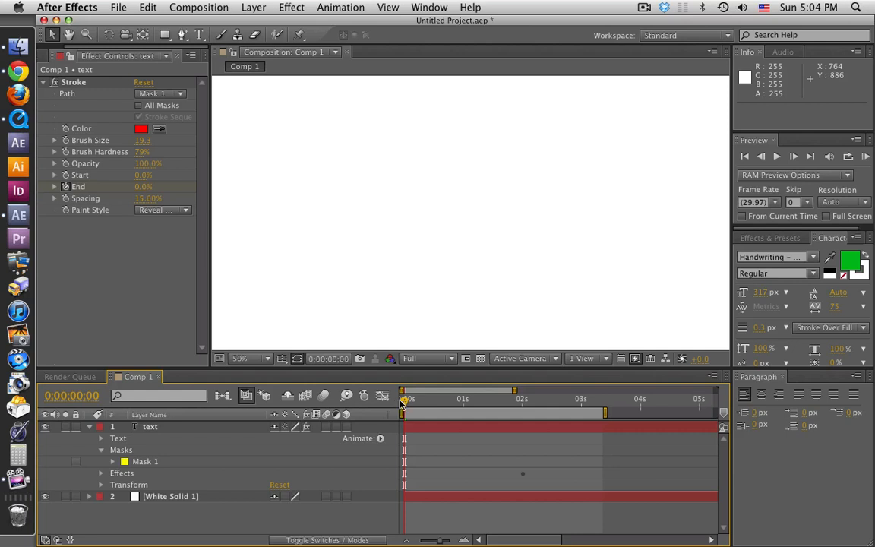
{"action": "left_click_drag", "start_coordinate": [404, 402], "coordinate": [547, 400]}
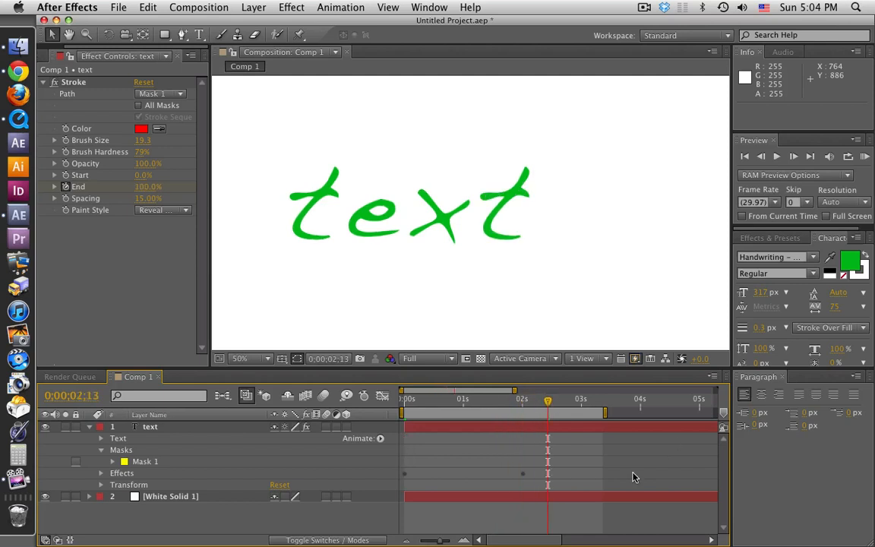